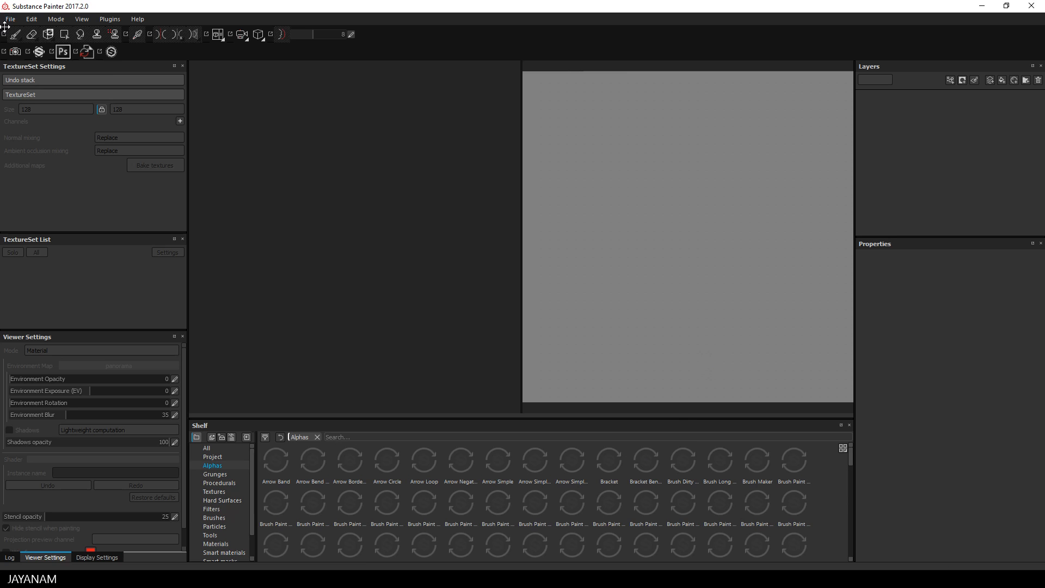
Step: Create a new project from the mesh pillar_lp_blender.obj in the High_to_Low folder, keeping the 2048 document resolution
left_click(9, 19)
left_click(18, 32)
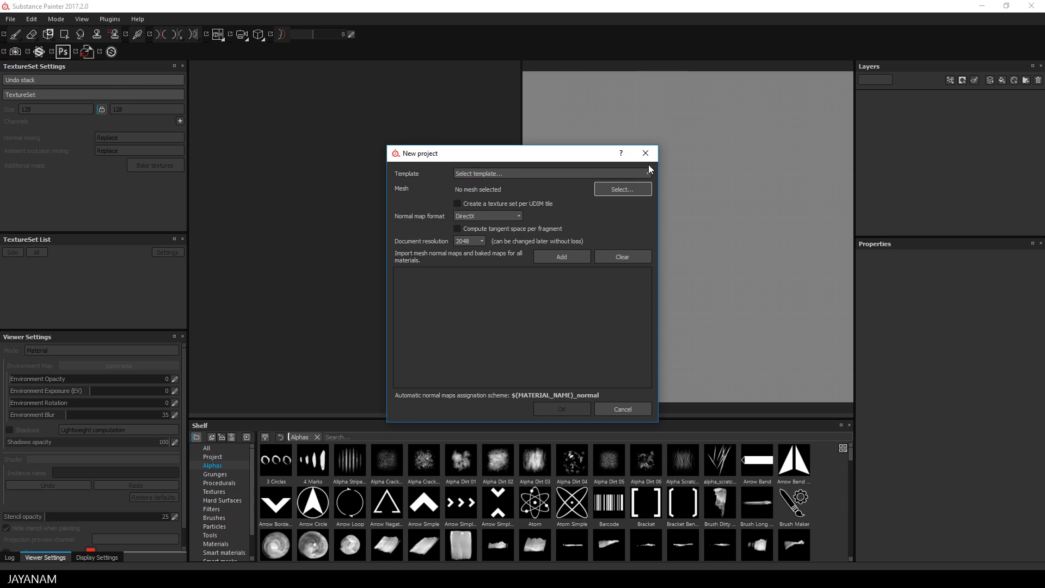
left_click(621, 189)
left_click_drag(782, 174, 654, 156)
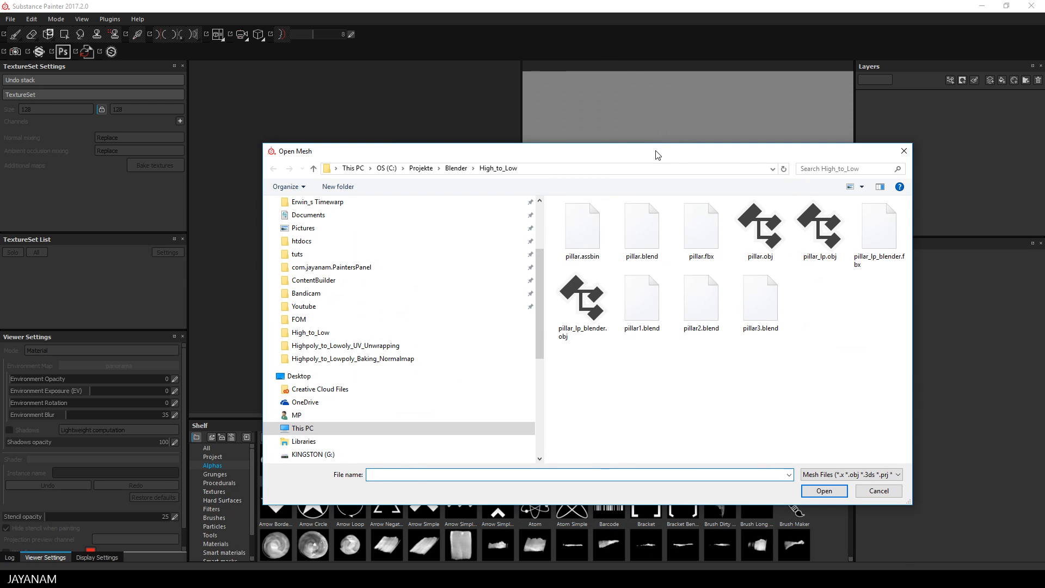
left_click(599, 303)
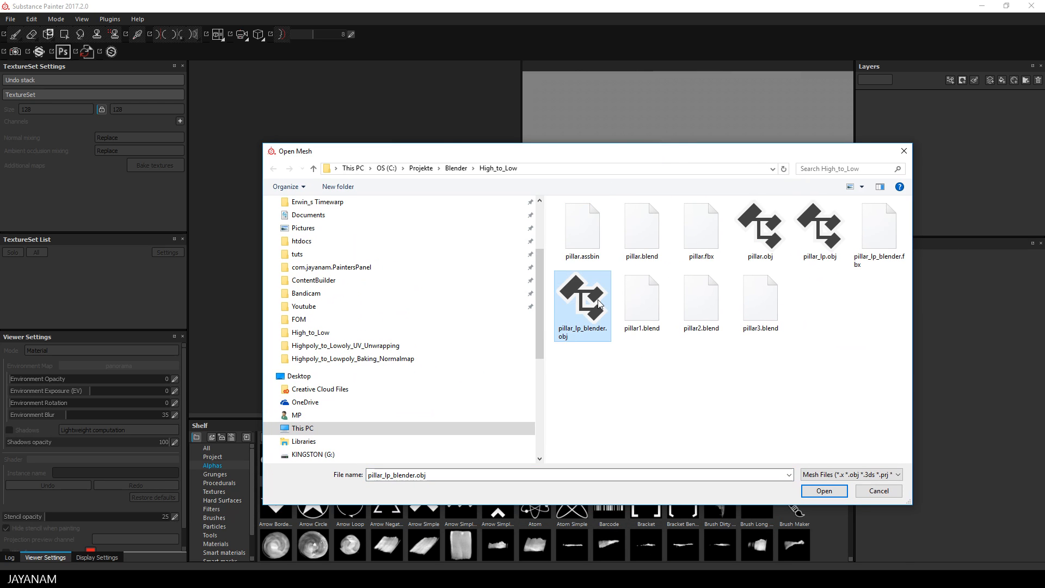
left_click(826, 491)
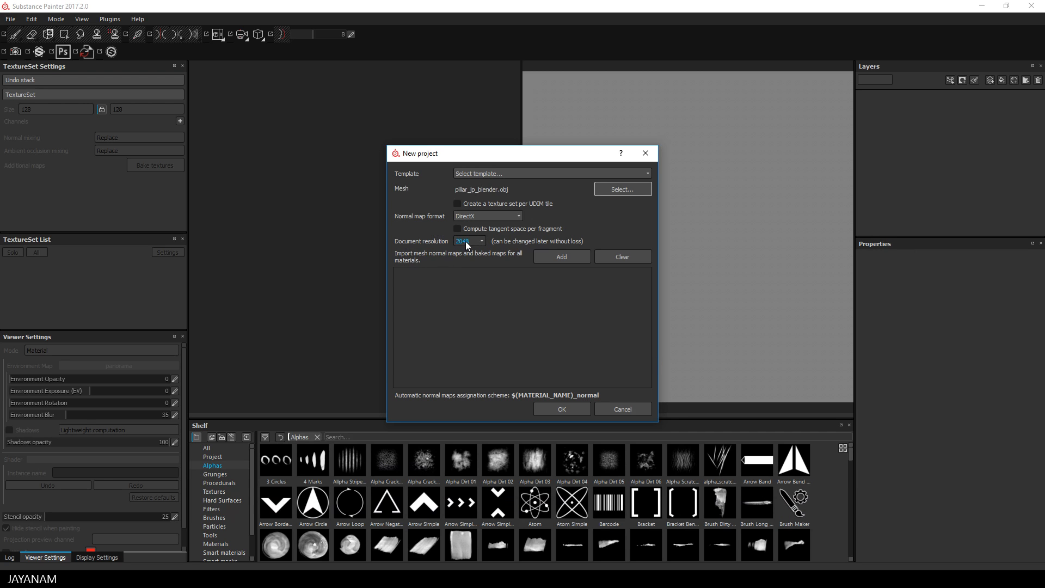
left_click(569, 410)
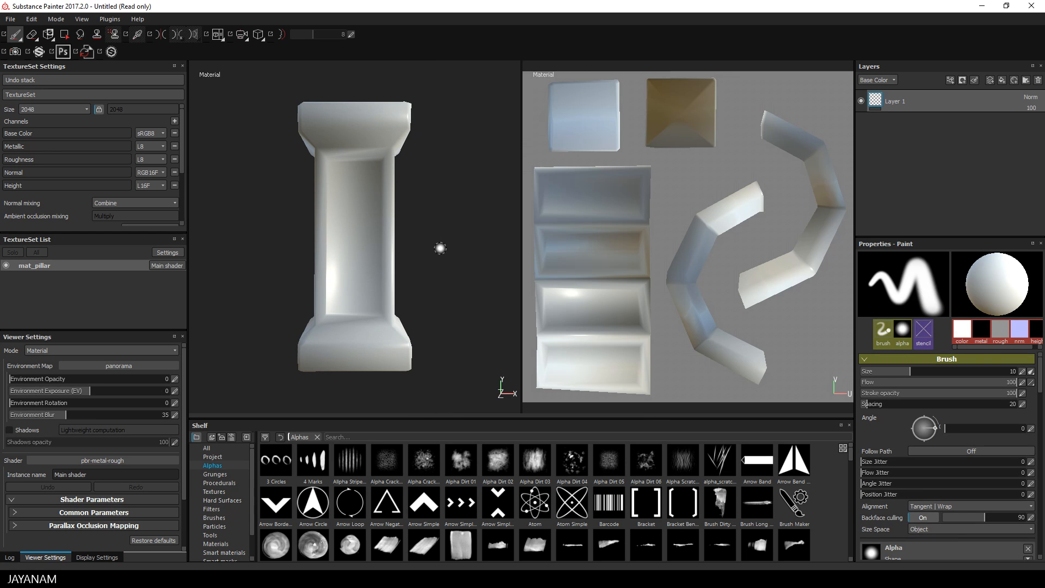
Step: Start baking textures for mat_pillar with an output size of 2048 and exclude the ID map from the bake
mouse_move(450, 243)
left_mouse_down("alt")
mouse_move(495, 280)
mouse_move(329, 282)
mouse_move(496, 269)
mouse_move(432, 252)
mouse_move(417, 271)
mouse_move(483, 270)
mouse_move(426, 260)
mouse_move(459, 258)
left_mouse_up("alt")
scroll(458, 258, "down", 3)
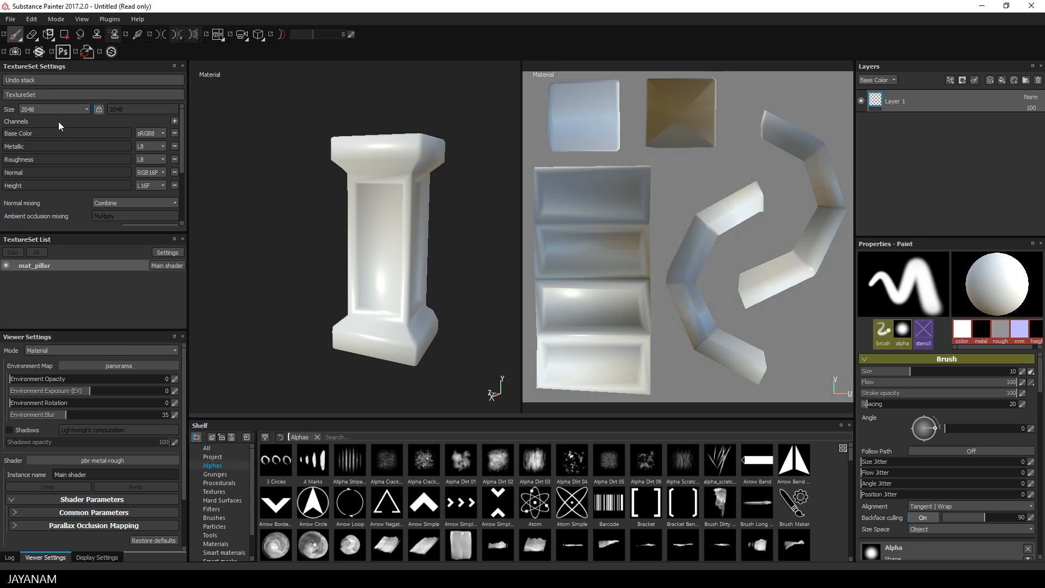
left_click_drag(182, 129, 159, 175)
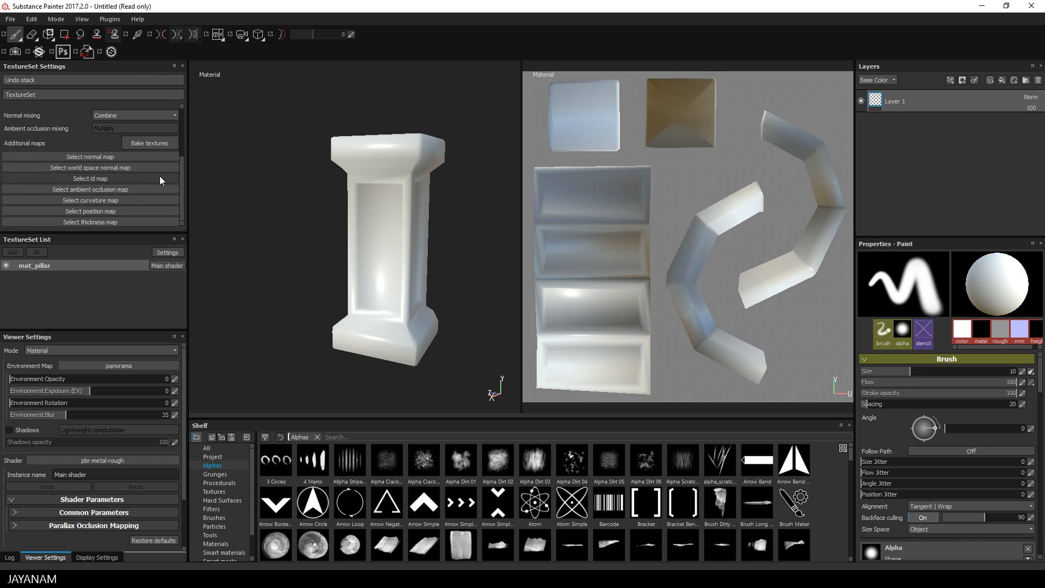
left_click(136, 143)
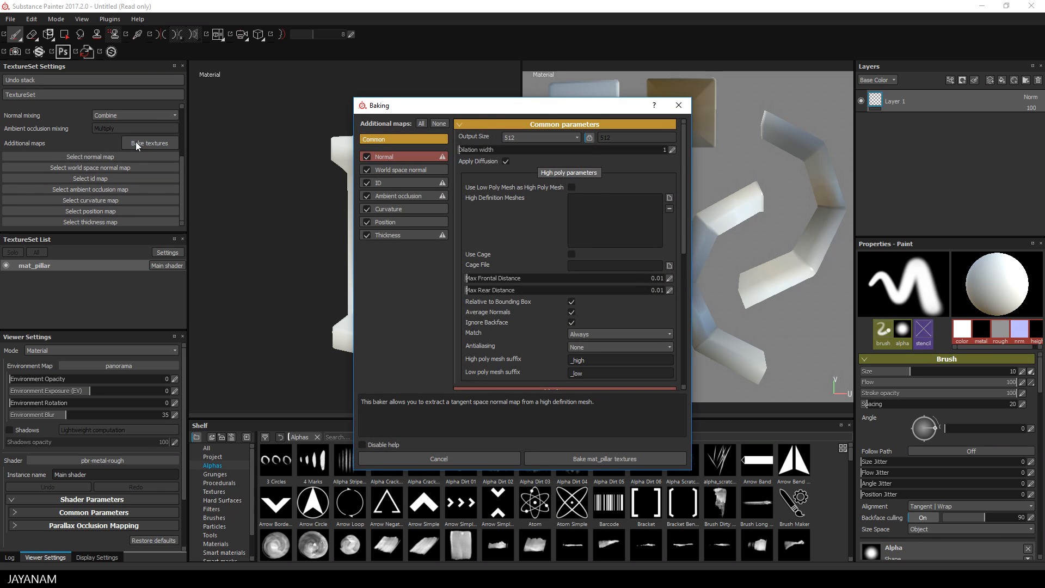
left_click(577, 137)
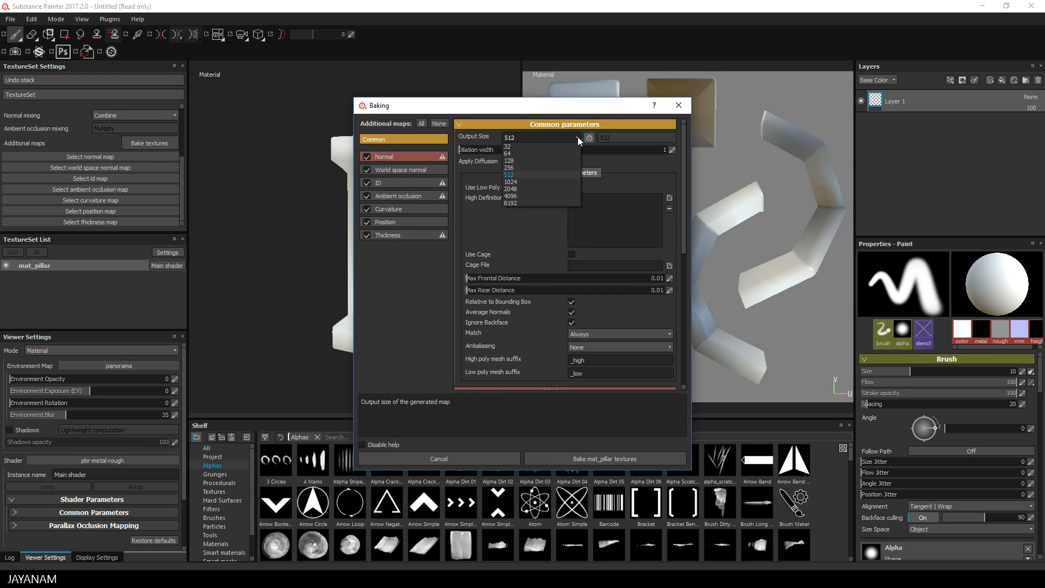
left_click(528, 188)
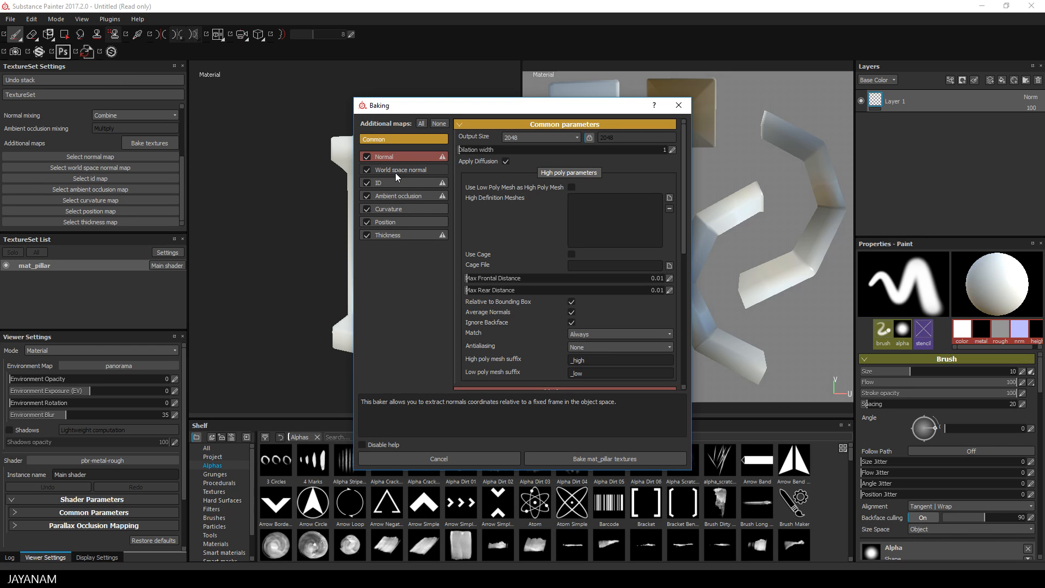
left_click(366, 183)
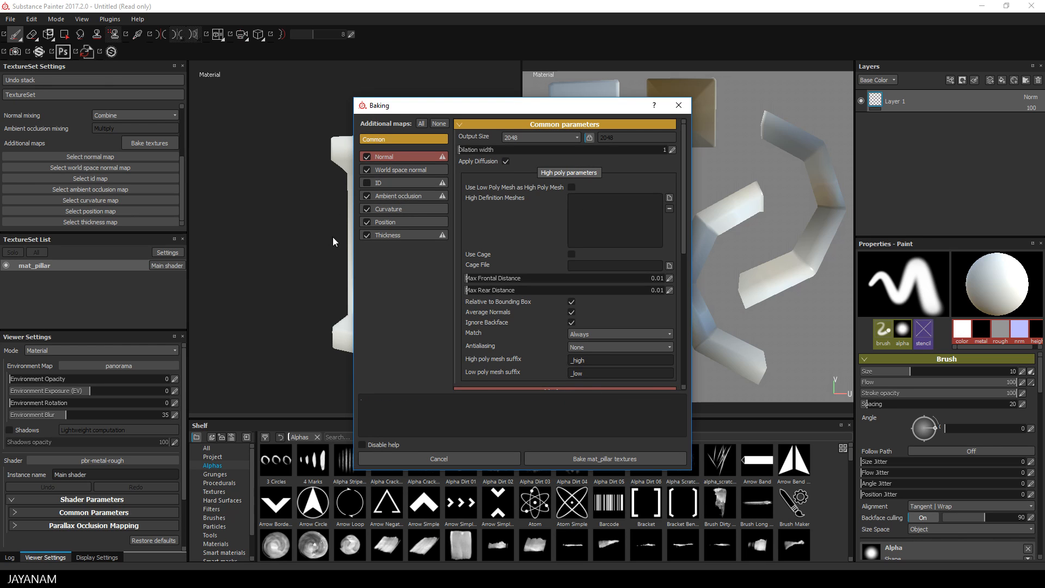
Step: Load pillar.obj from the High_to_Low folder as the high definition mesh for the bake
left_click(670, 199)
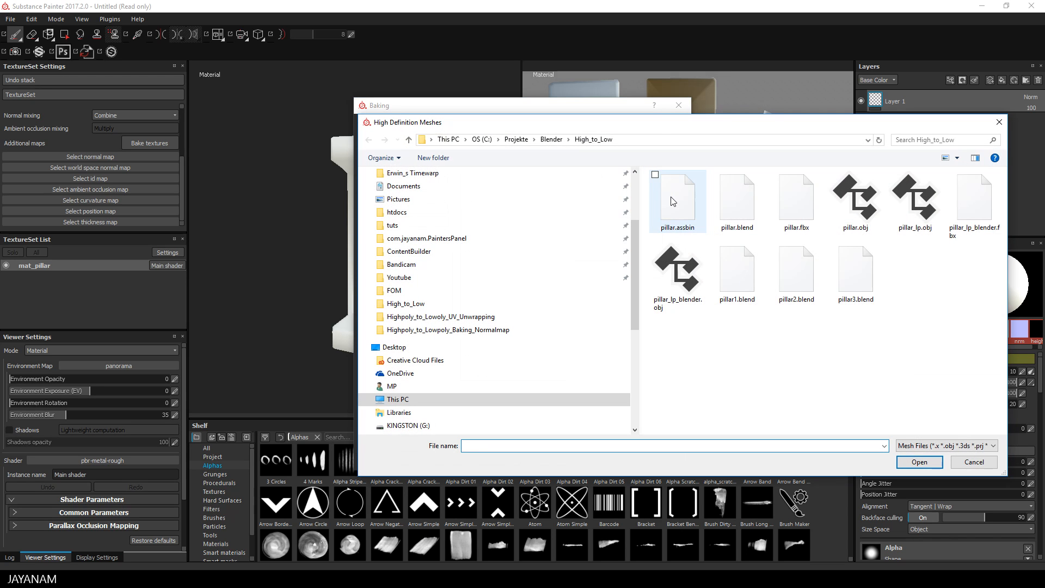
left_click(865, 191)
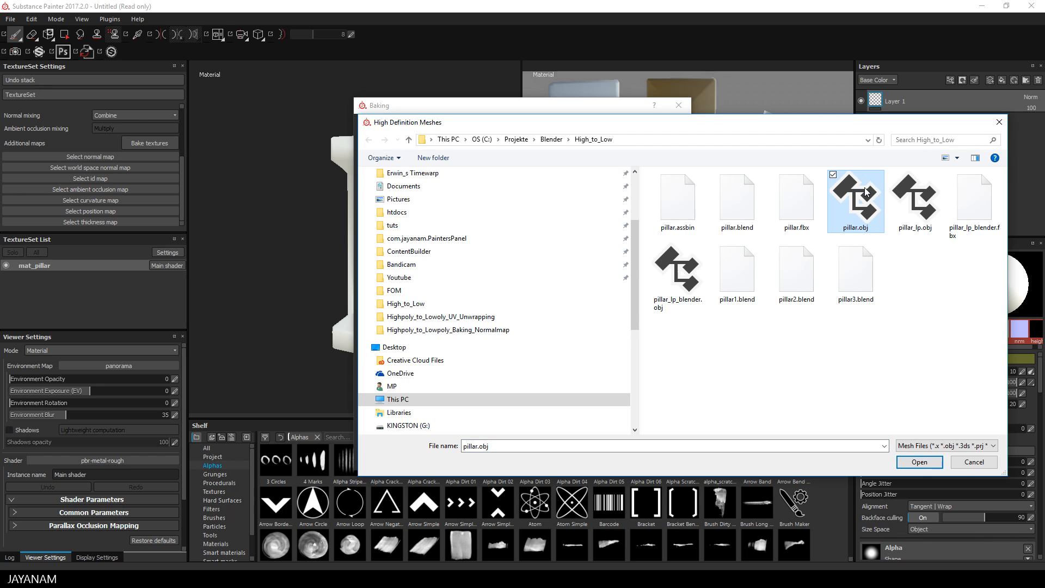
left_click(921, 463)
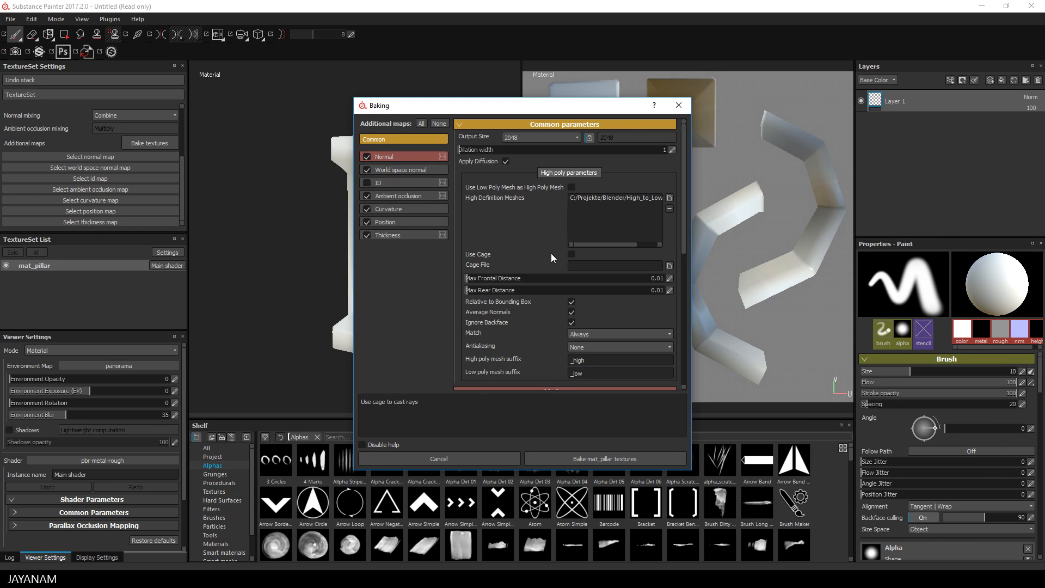
Step: Set both the Max Frontal Distance and Max Rear Distance to 0.5 and bake the mat_pillar textures
double_click(657, 278)
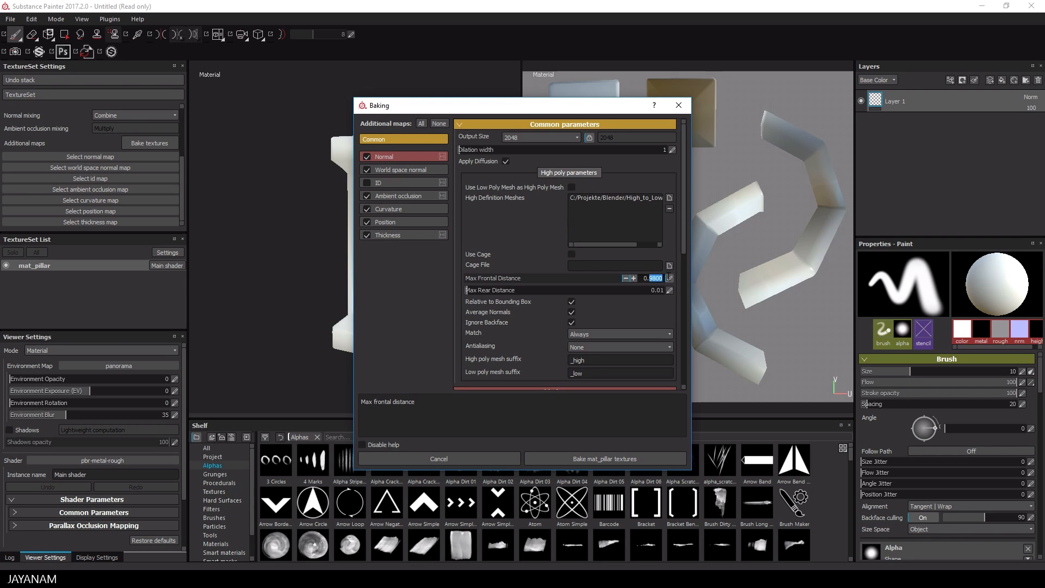
left_click(670, 291)
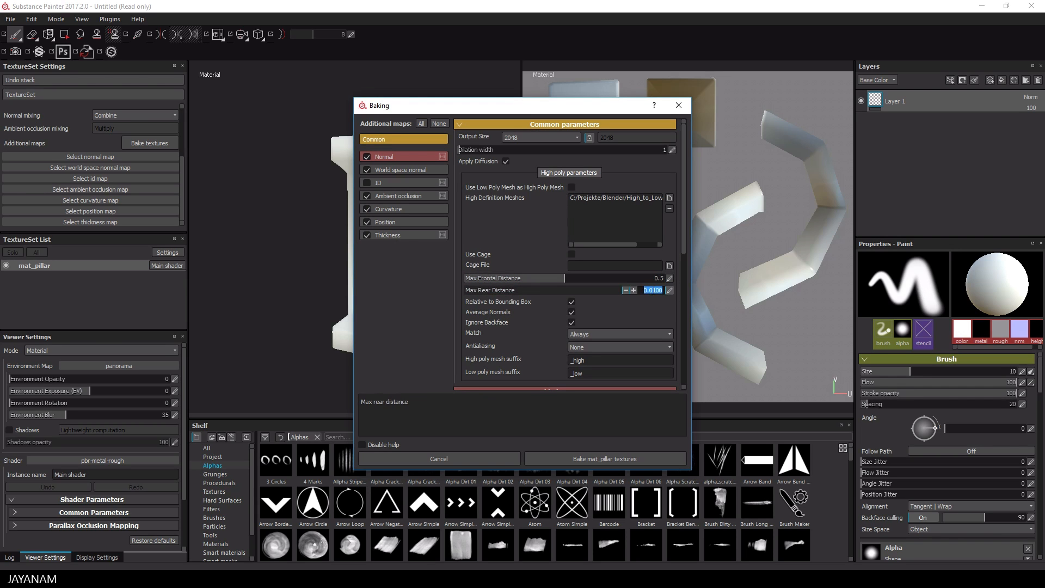
type("0.5")
key("Tab")
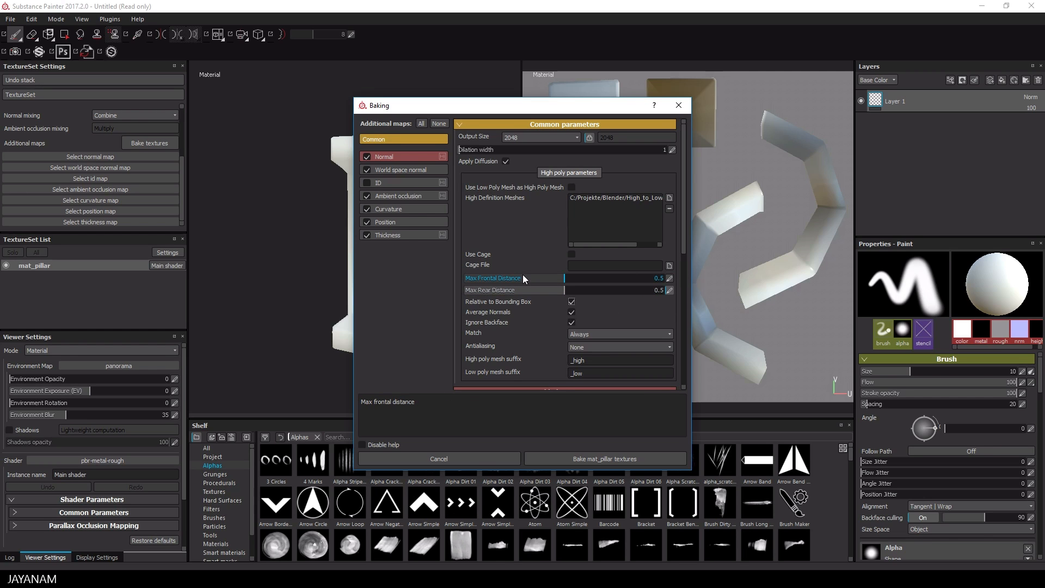
left_click(612, 458)
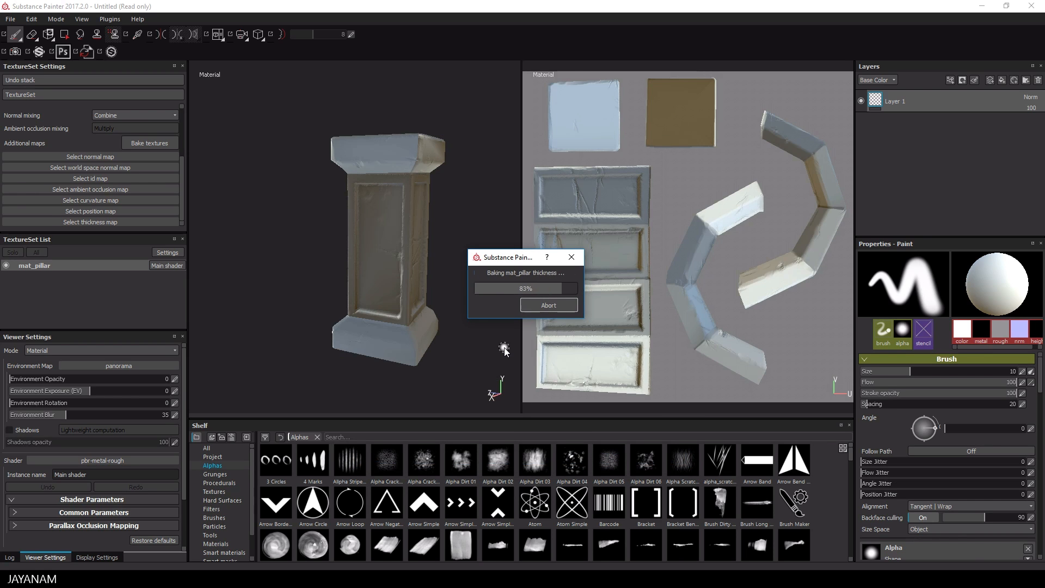
Step: Examine the baked detail on the pillar and the list of additional maps in the texture set
left_click_drag(501, 348, 420, 231, "alt")
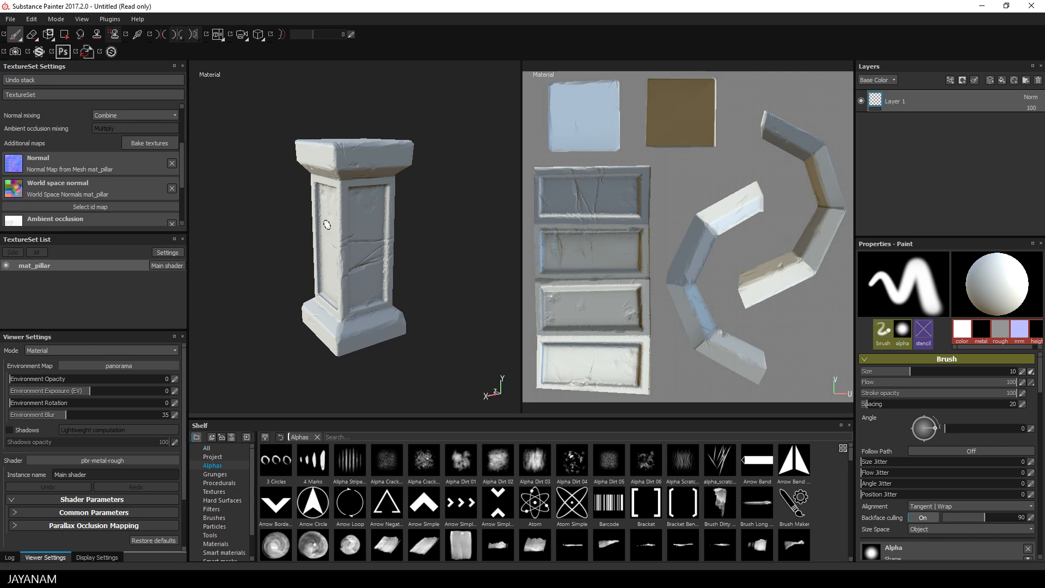
scroll(179, 172, "down", 3)
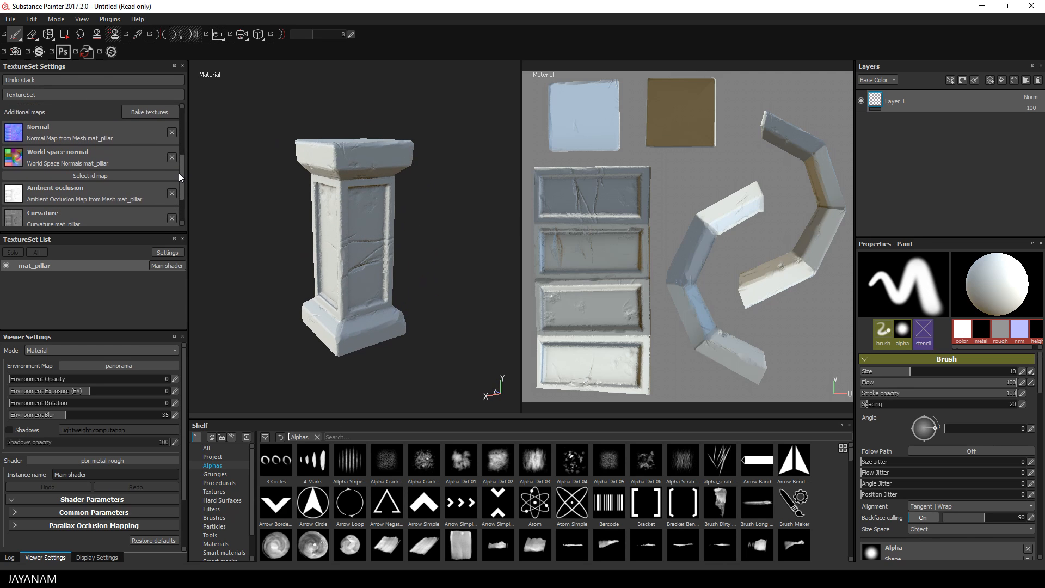
scroll(179, 185, "down", 1)
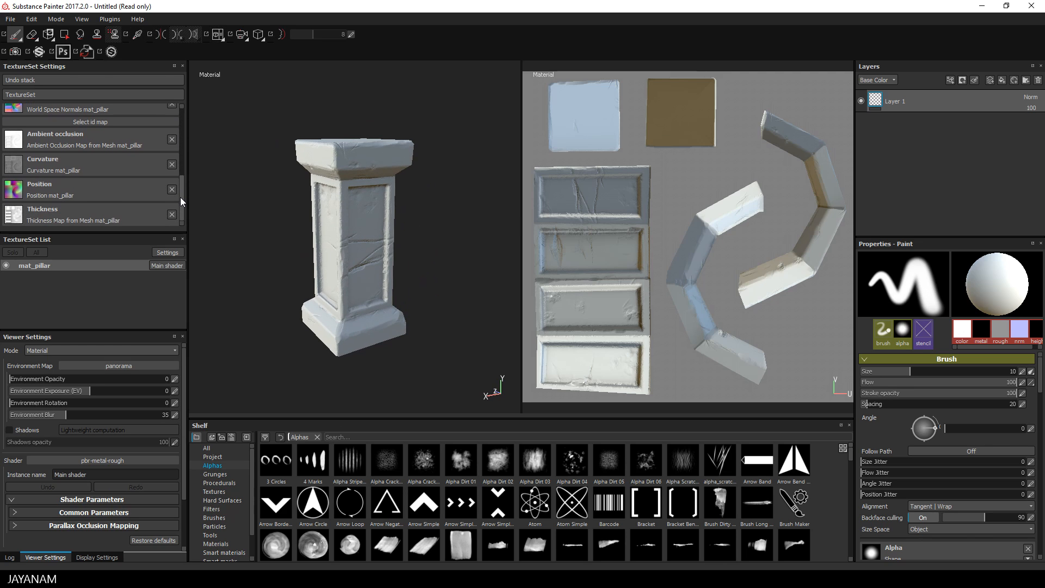
left_click_drag(181, 197, 187, 129)
mouse_move(422, 212)
left_mouse_down("alt")
mouse_move(462, 226)
mouse_move(423, 267)
mouse_move(313, 259)
mouse_move(214, 229)
mouse_move(443, 239)
left_mouse_up("alt")
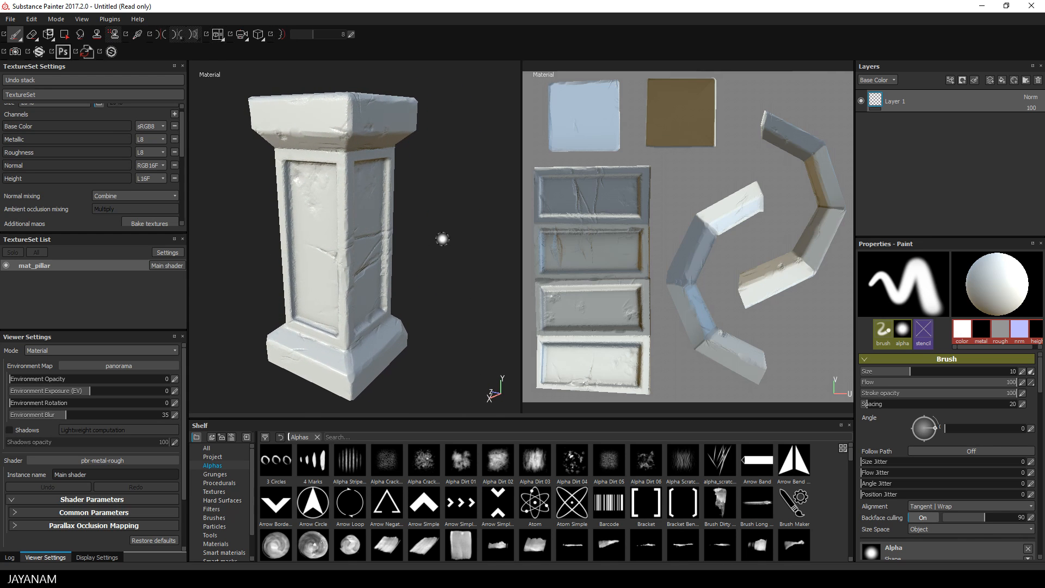
Step: Filter the shelf materials by "conc" and add Concrete Clean as a fill layer beneath Layer 1
scroll(387, 231, "down", 2)
mouse_move(389, 231)
middle_mouse_down("alt")
mouse_move(417, 226)
mouse_move(404, 227)
middle_mouse_up("alt")
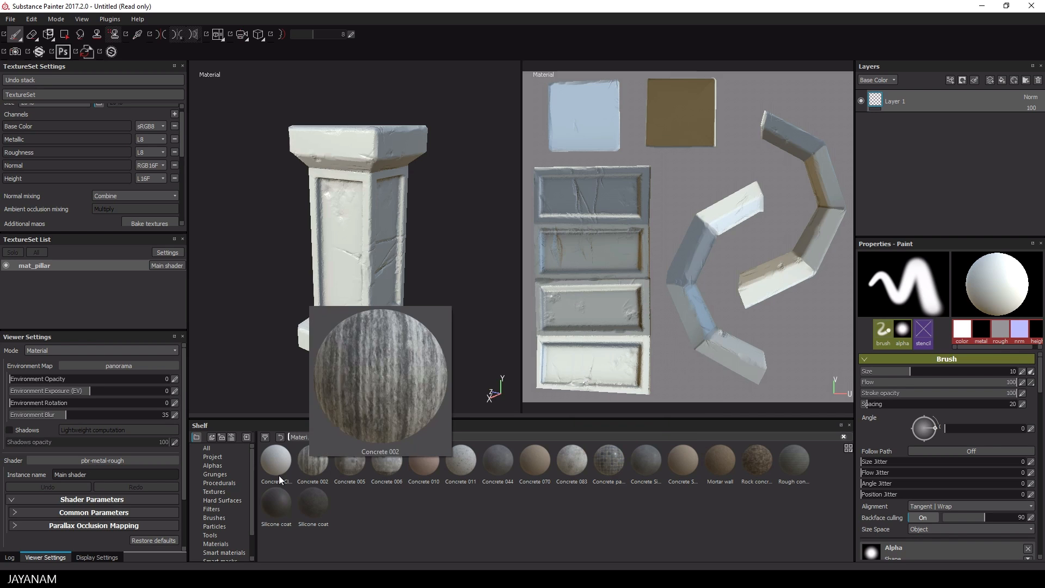
mouse_move(272, 467)
left_click_drag(273, 467, 906, 124)
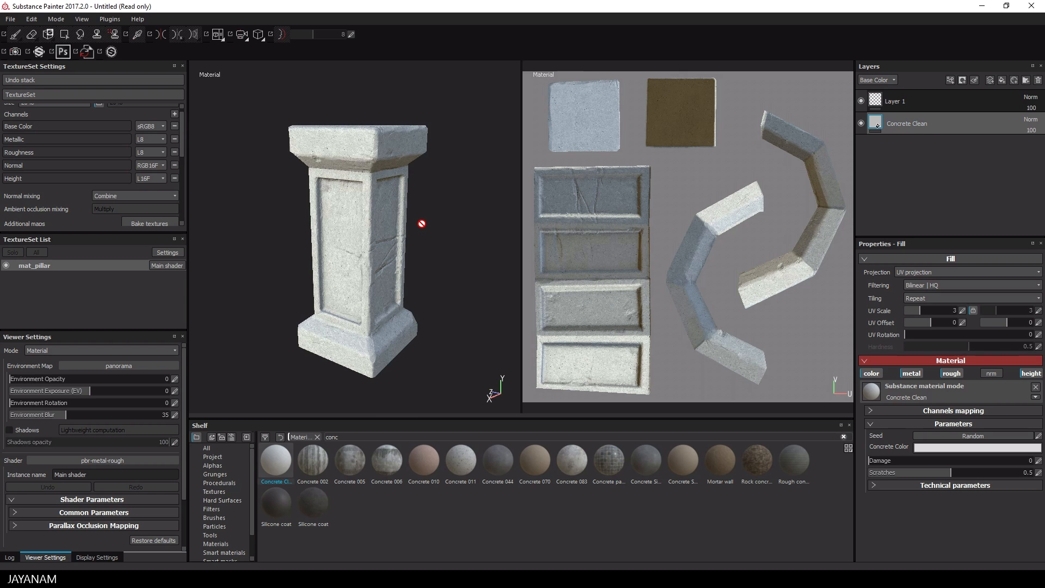
Step: Set the Scratches parameter of the Concrete Clean fill to 0.07
scroll(423, 224, "up", 5)
mouse_move(423, 224)
left_mouse_down("alt")
mouse_move(460, 260)
mouse_move(406, 291)
mouse_move(418, 219)
left_mouse_up("alt")
right_click_drag(456, 252, 356, 245, "alt")
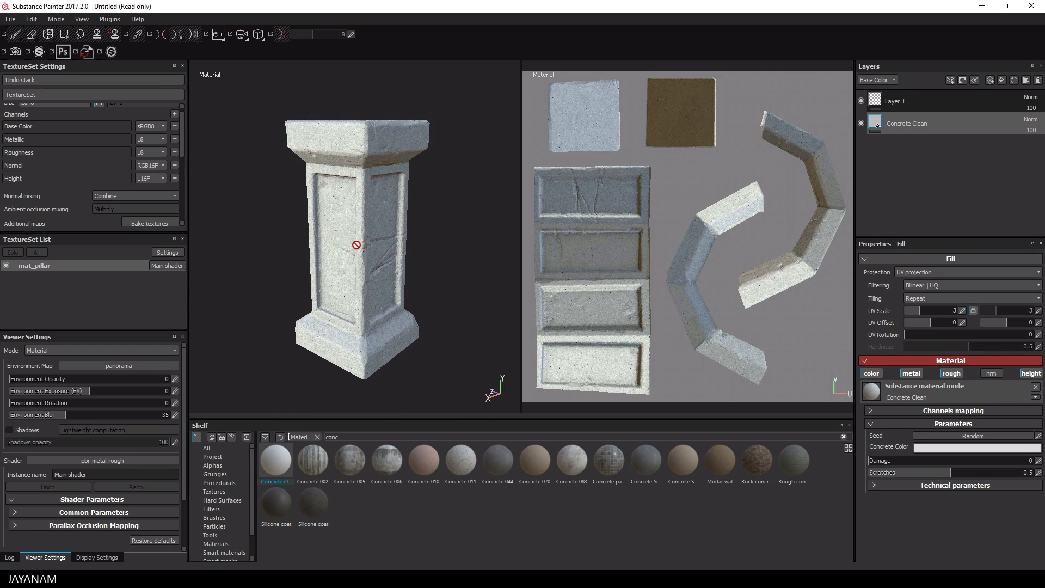
left_click_drag(456, 255, 418, 258, "alt")
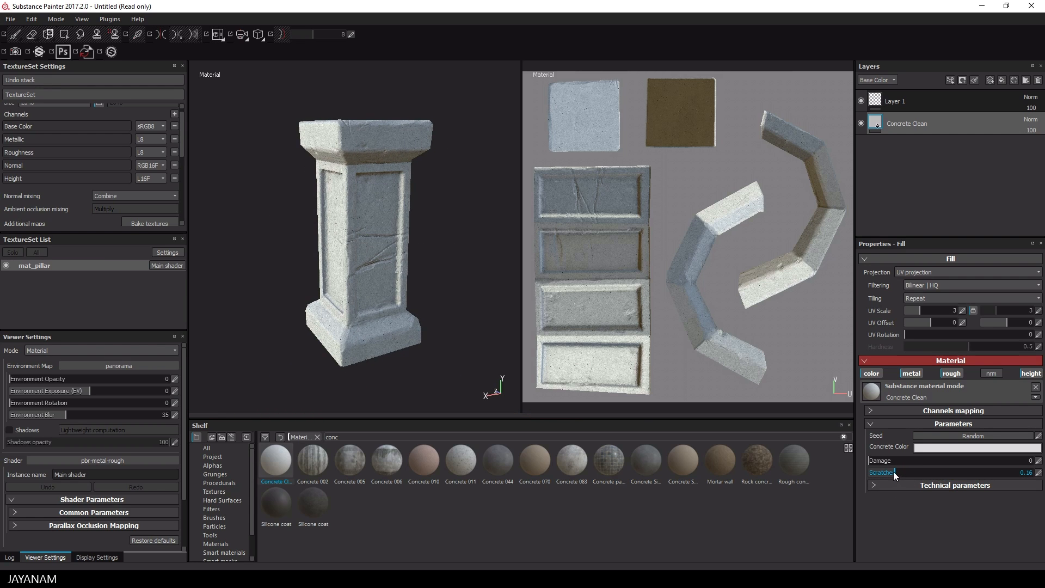
right_click_drag(423, 288, 462, 273, "alt")
mouse_move(462, 274)
left_mouse_down("alt")
mouse_move(483, 270)
mouse_move(456, 268)
left_mouse_up("alt")
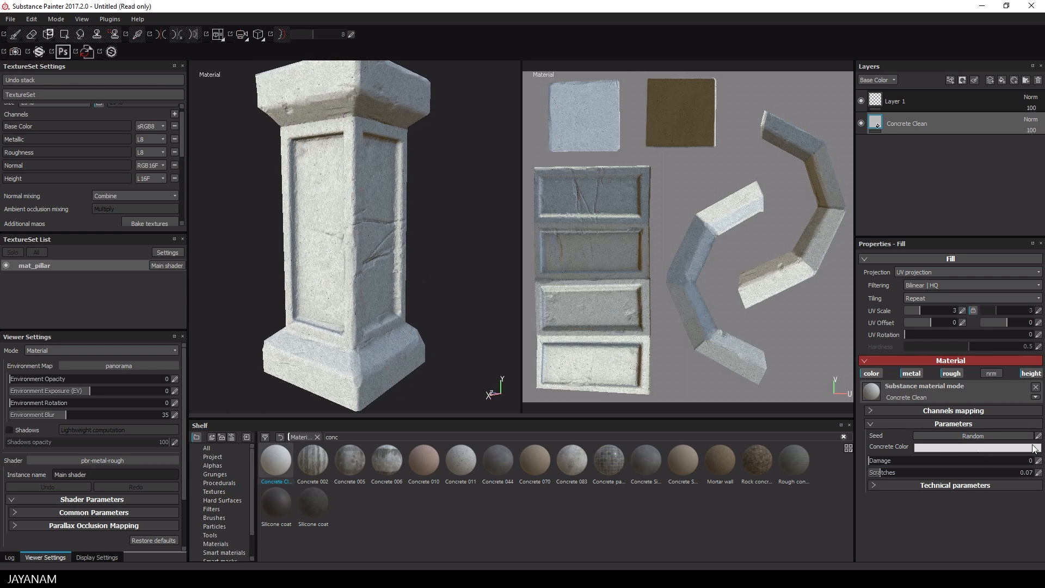
Step: Check the Concrete Clean channels mapping and set its Concrete Color to a neutral grey with RGB values of 0.671
left_click(871, 411)
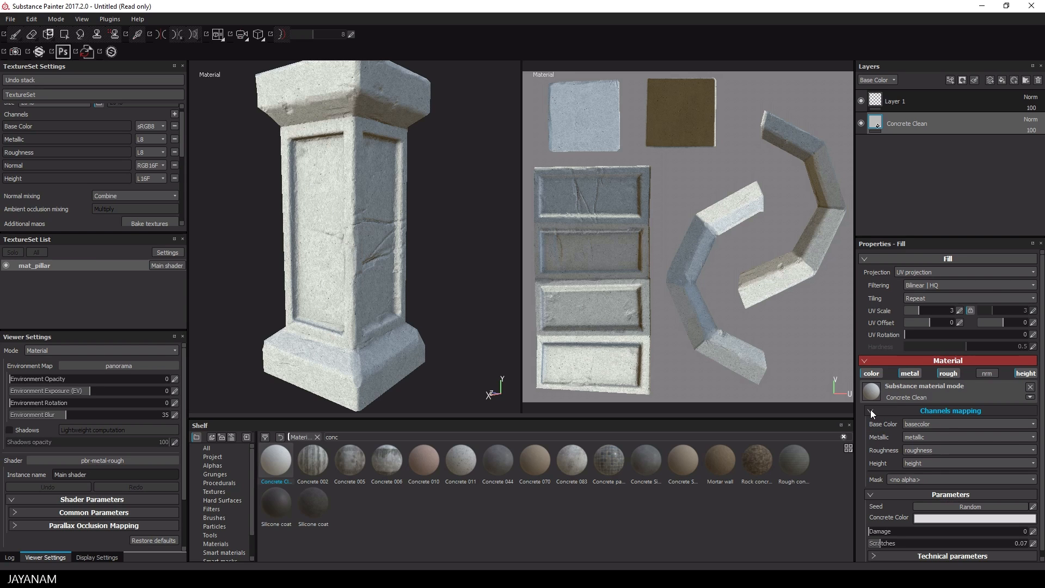
left_click(871, 412)
left_click(950, 445)
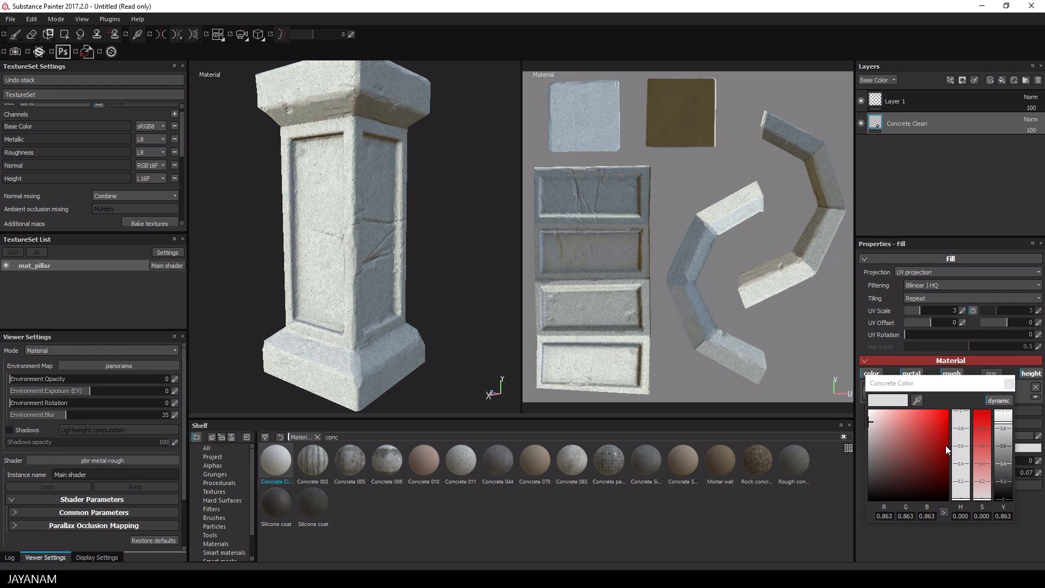
left_click_drag(871, 422, 864, 439)
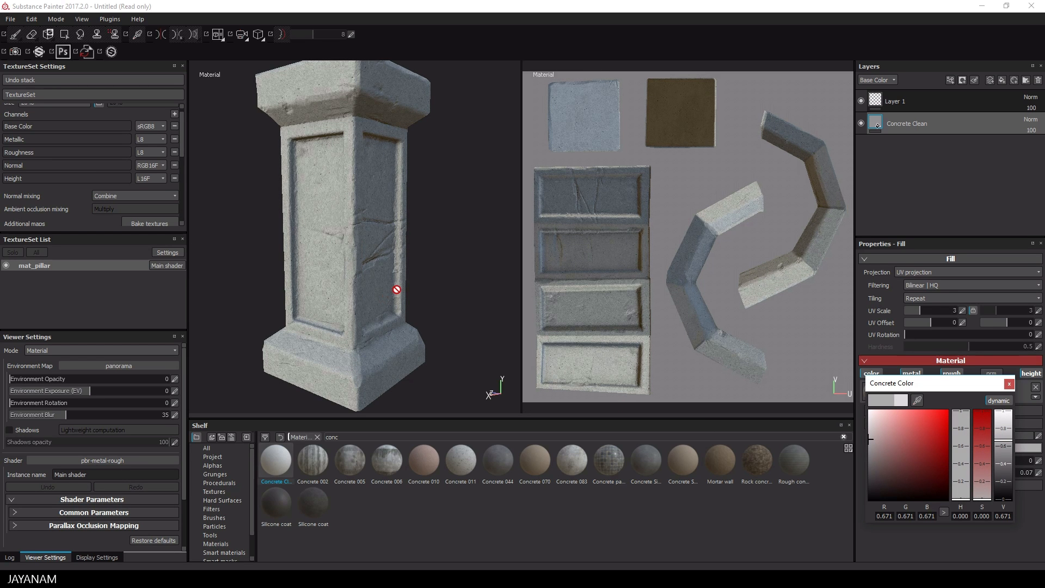
Step: Add the Concrete Simple material as a fill layer beneath Concrete Clean and hide the Concrete Clean layer
scroll(397, 289, "up", 6)
left_click_drag(373, 268, 399, 264, "alt")
right_click_drag(399, 264, 226, 267, "alt")
middle_click_drag(358, 240, 379, 259, "alt")
right_click_drag(415, 262, 381, 263, "alt")
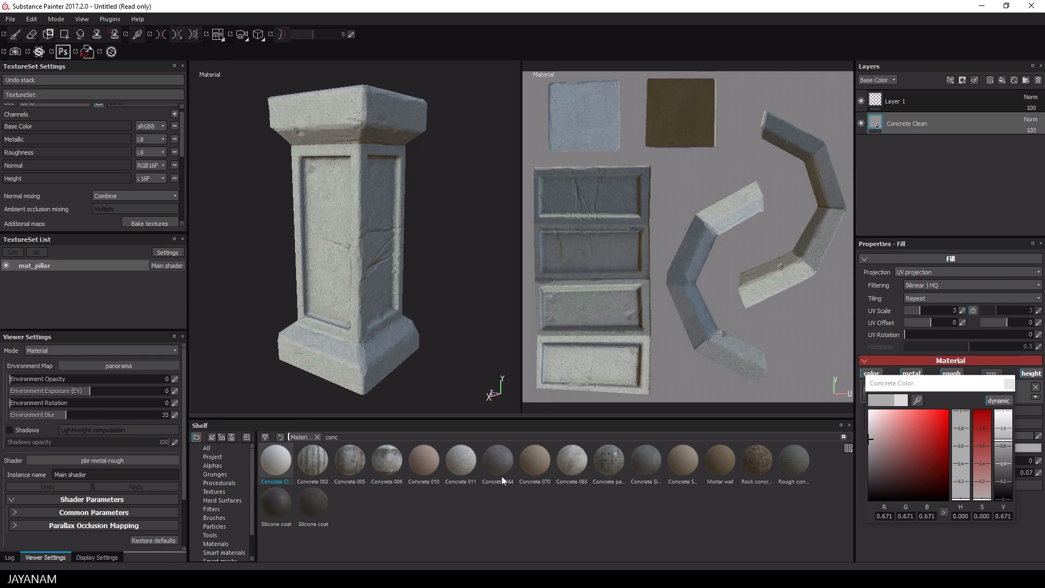
mouse_move(574, 472)
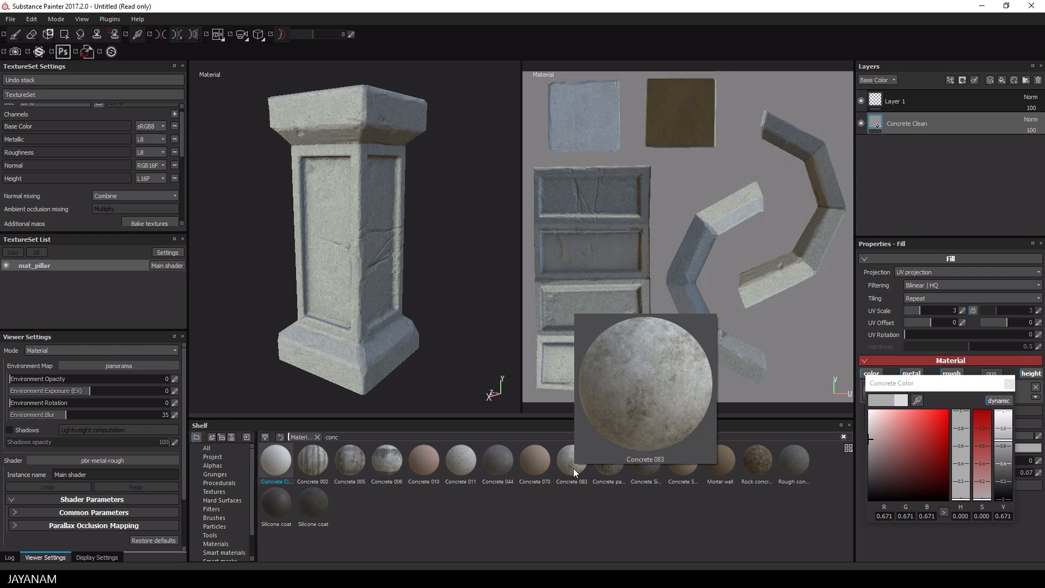
mouse_move(681, 455)
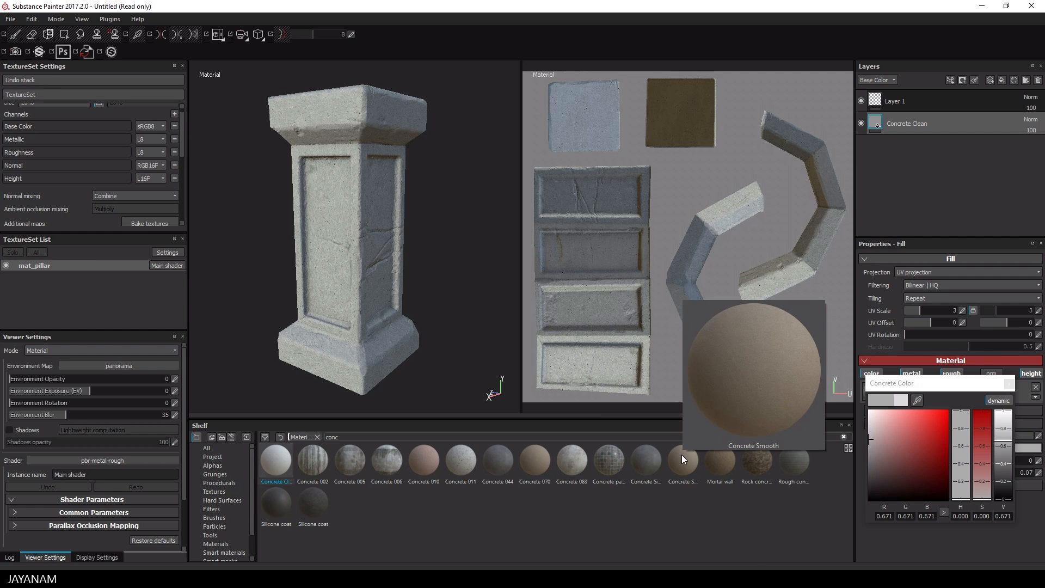
left_click_drag(652, 459, 889, 152)
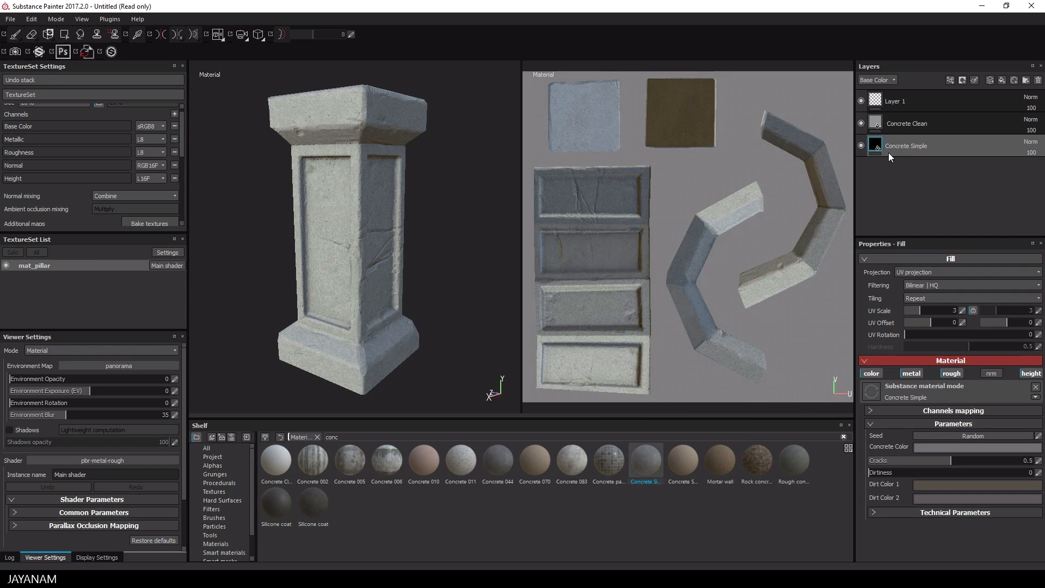
left_click(861, 122)
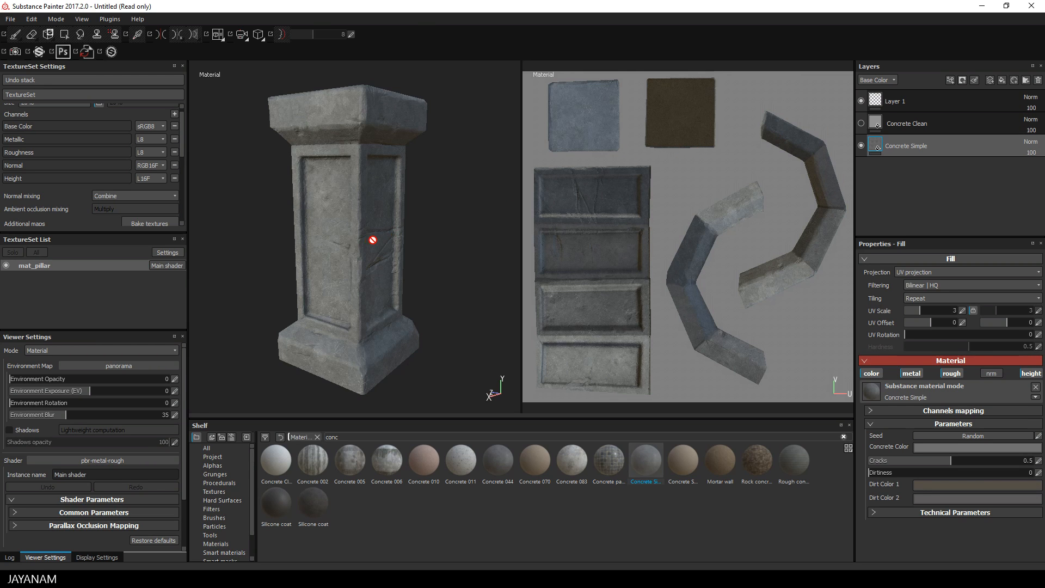
Step: Set the Cracks parameter of the Concrete Simple fill to 0.19
mouse_move(391, 232)
left_mouse_down("alt")
mouse_move(430, 261)
mouse_move(450, 296)
mouse_move(400, 250)
mouse_move(416, 215)
mouse_move(429, 216)
mouse_move(370, 228)
mouse_move(478, 282)
left_mouse_up("alt")
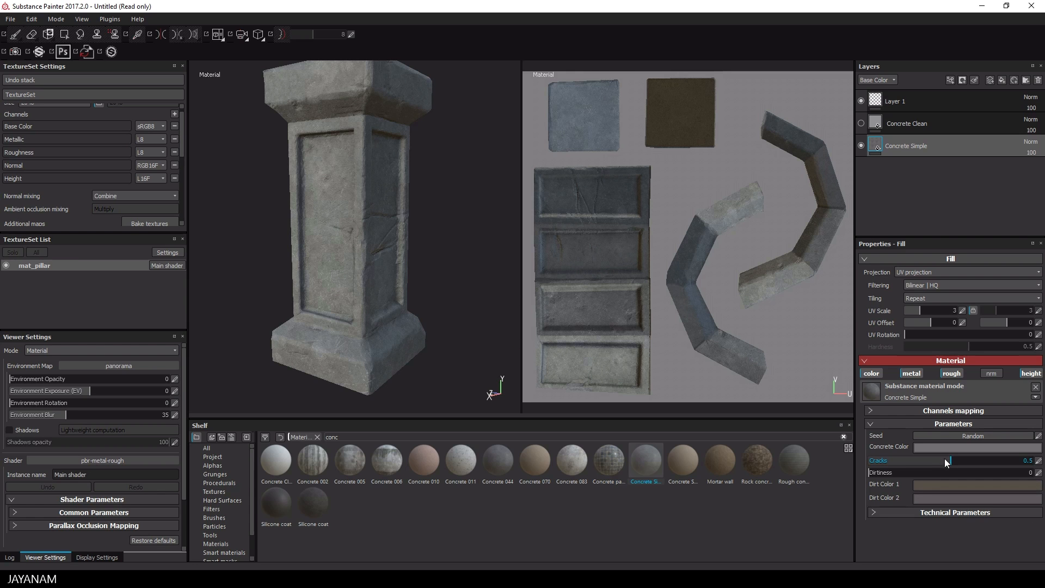
left_click_drag(945, 459, 900, 462)
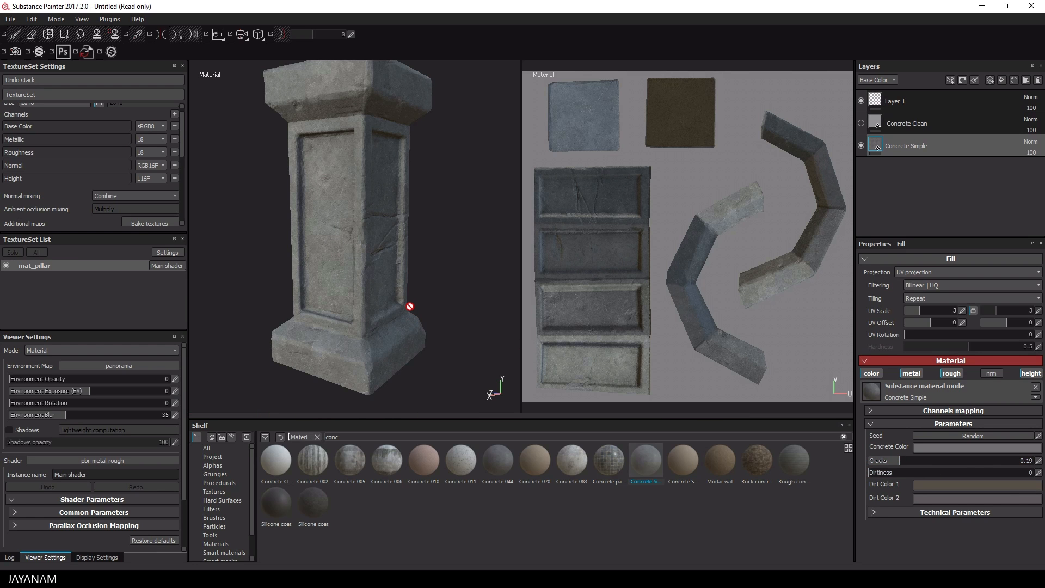
left_click_drag(410, 307, 389, 245, "alt")
right_click_drag(390, 245, 407, 287, "alt")
left_click_drag(406, 287, 415, 238, "alt")
right_click_drag(416, 238, 403, 251, "alt")
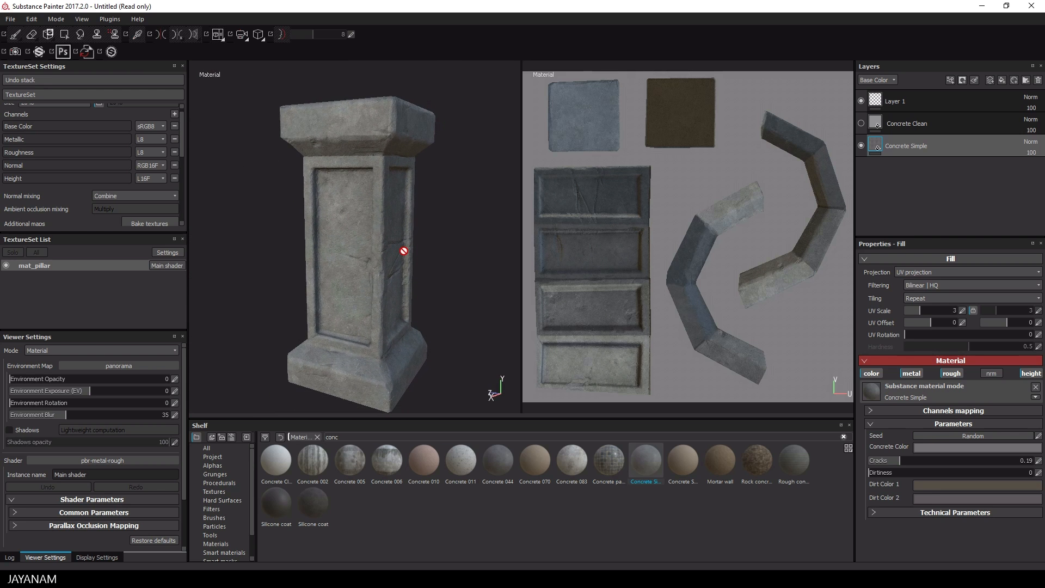
Step: Compare the pillar with and without the Concrete Clean layer, and remove that layer from the stack
left_click(861, 123)
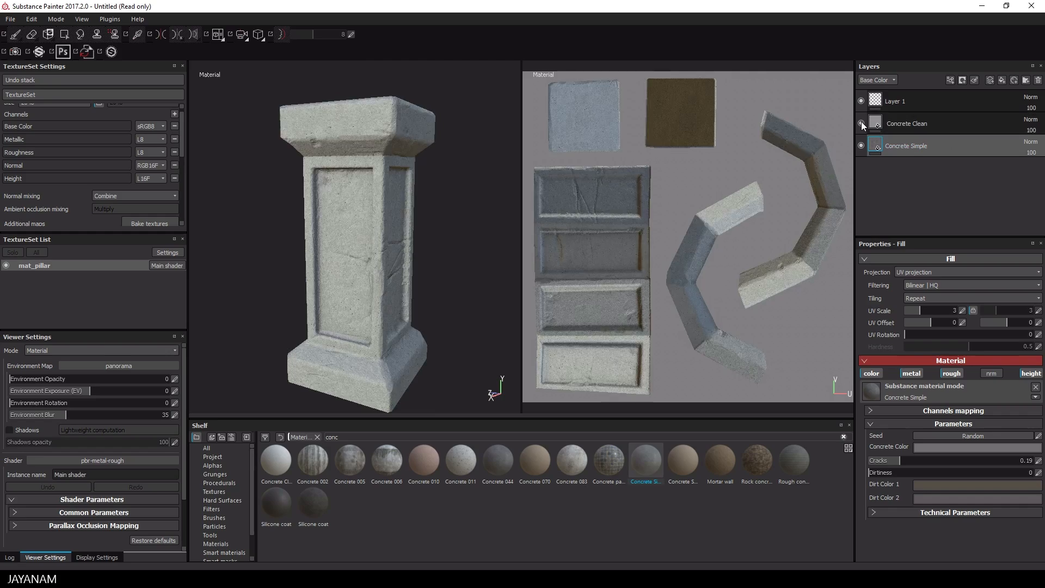
left_click(862, 123)
left_click(928, 126)
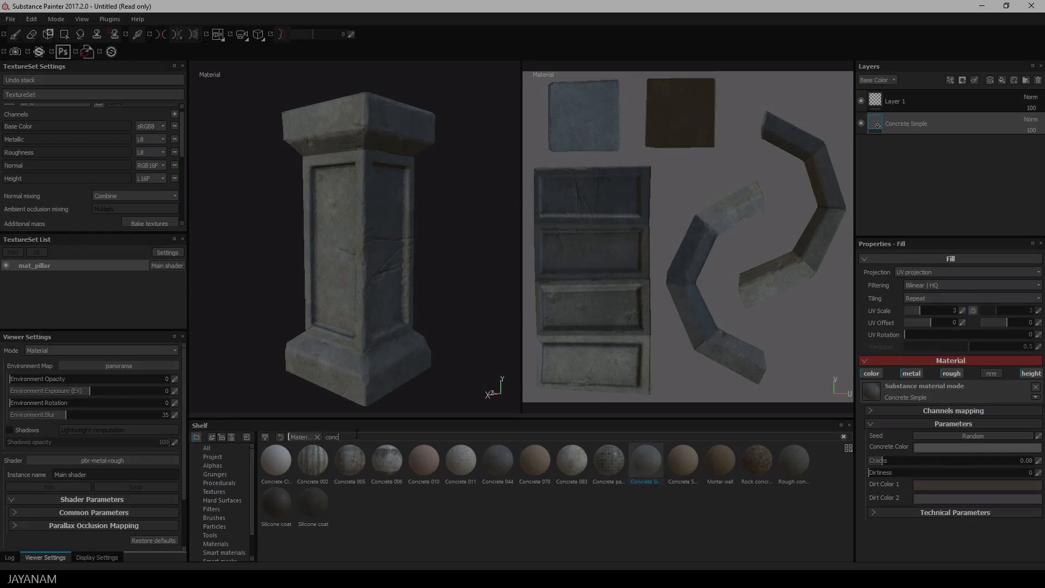
Step: Filter the shelf materials by "dirt" and add uniform black dirt as a fill layer between Layer 1 and Concrete Simple
key("BackSpace")
key("BackSpace")
key("BackSpace")
key("BackSpace")
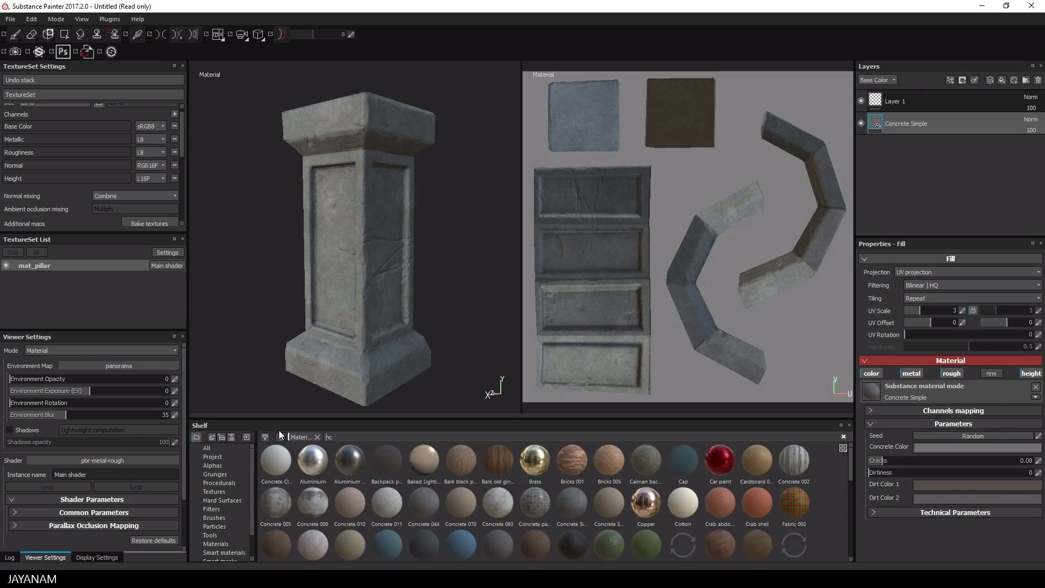
type("dirt")
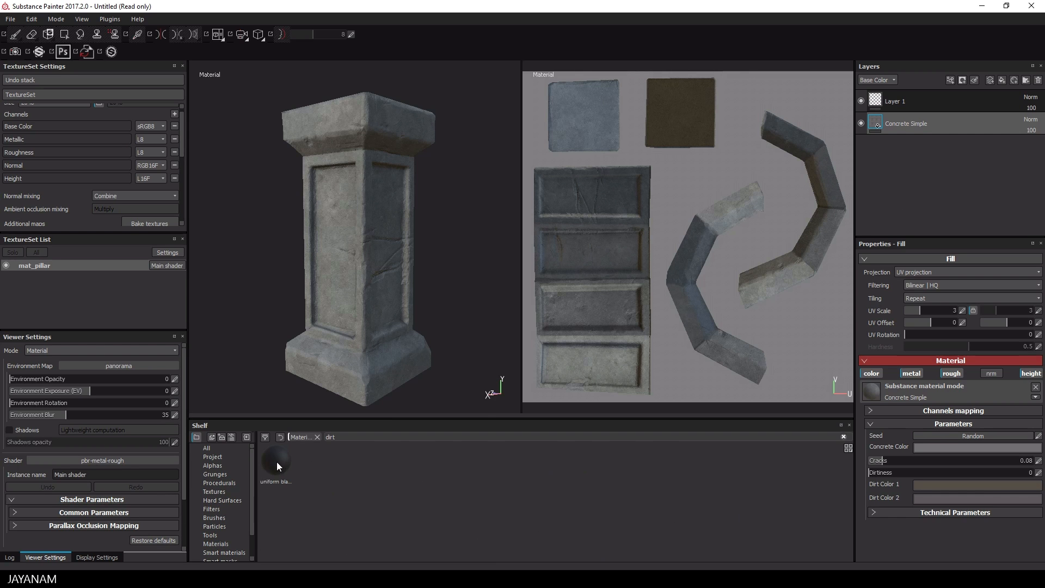
left_click_drag(276, 462, 909, 96)
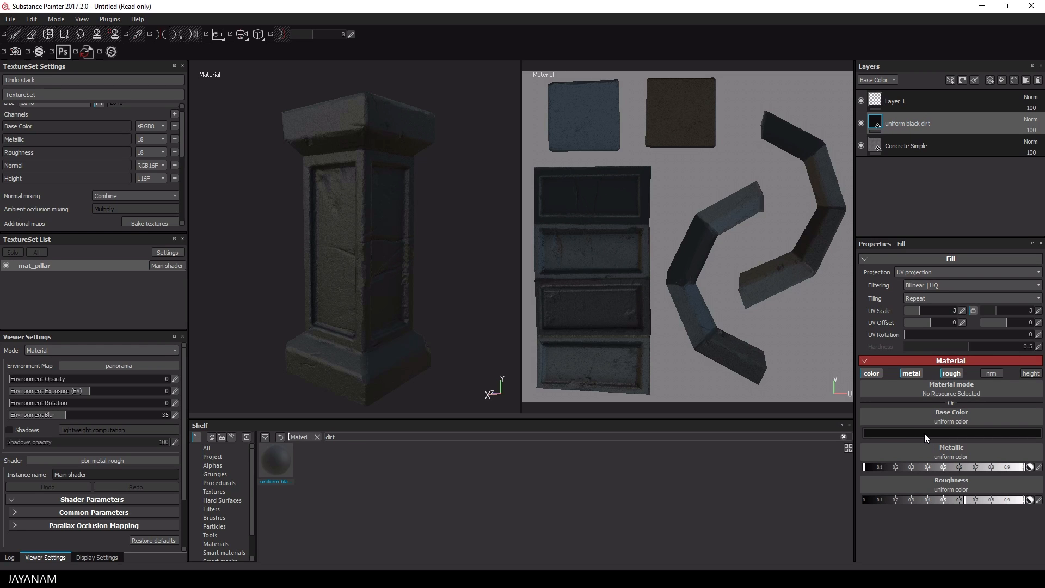
Step: Add a black mask to the uniform black dirt layer and apply the MG Dirt generator to that mask
right_click(890, 121)
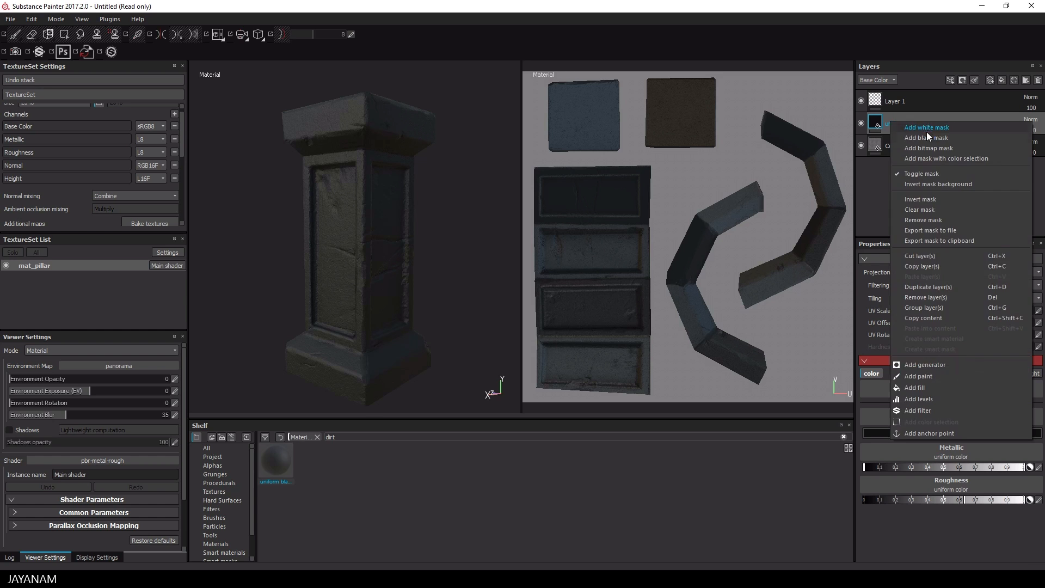
left_click(925, 137)
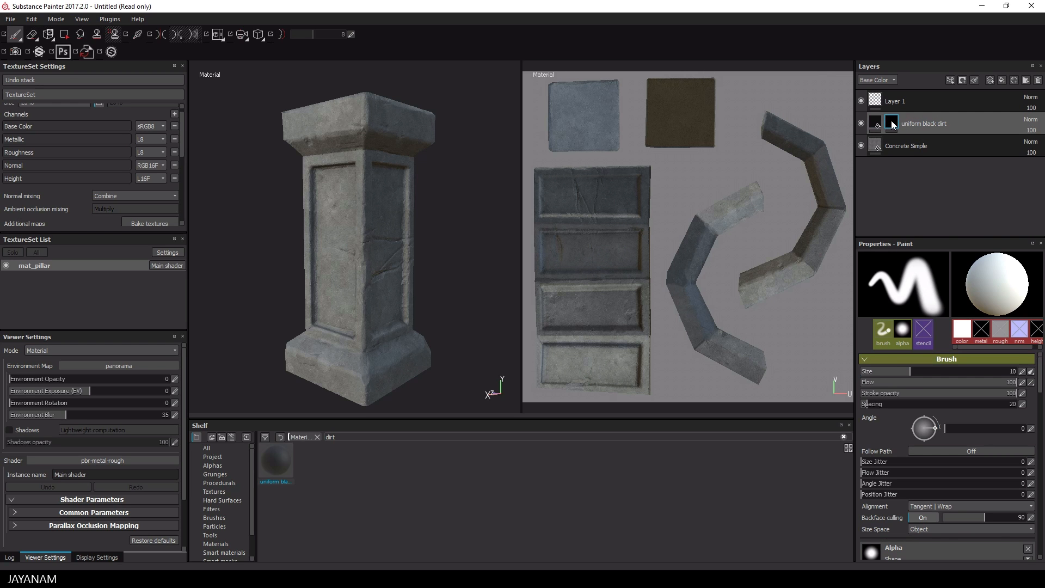
right_click(891, 124)
left_click(940, 366)
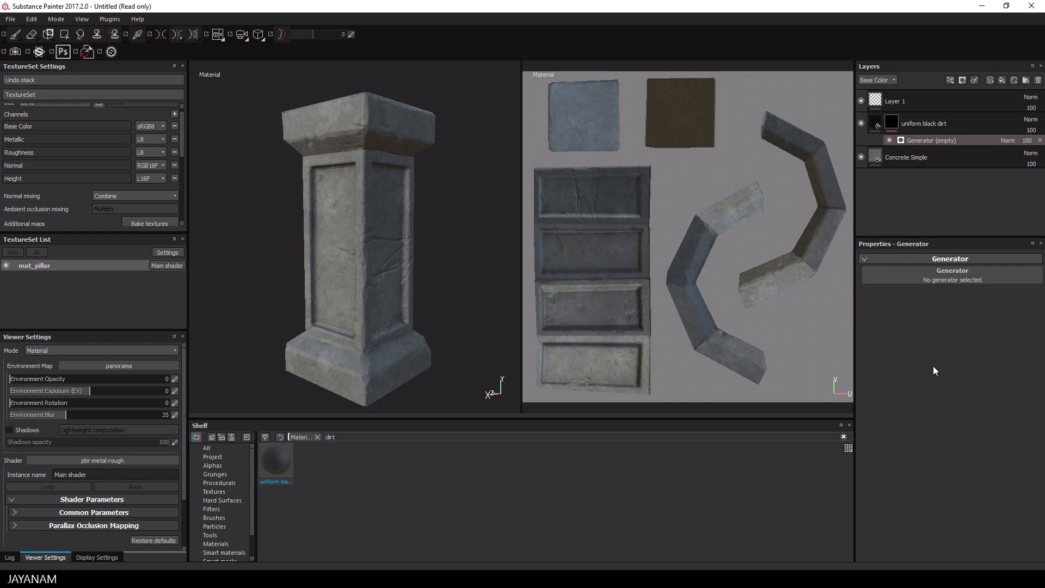
left_click(926, 275)
mouse_move(992, 311)
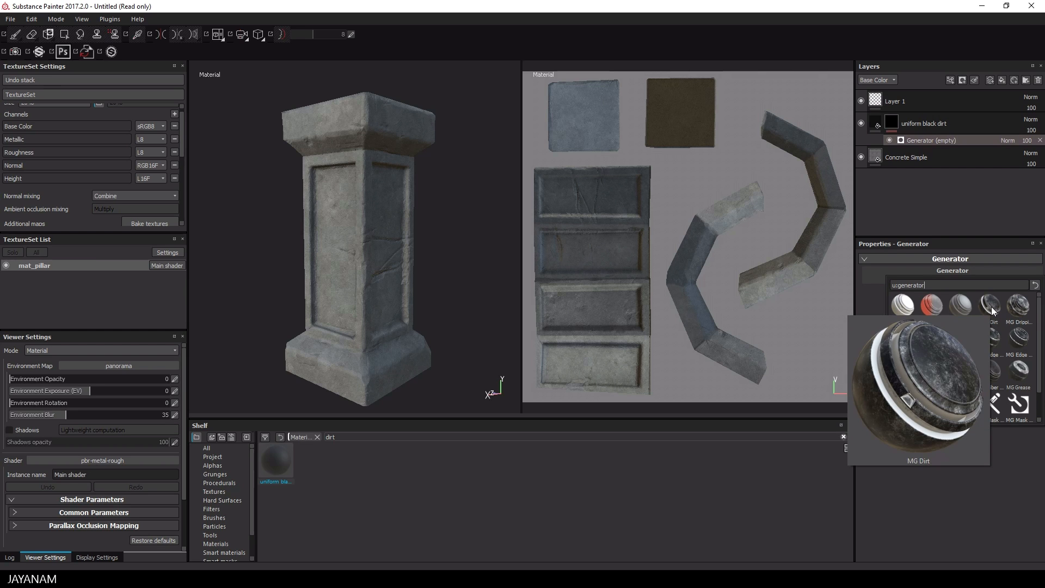
left_click(989, 309)
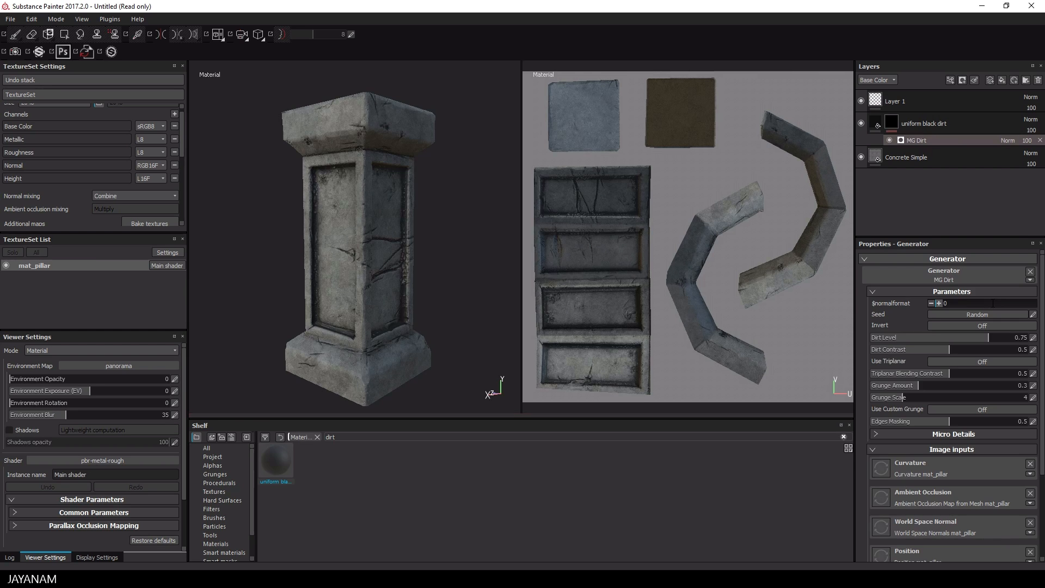
Step: Set the MG Dirt generator's Dirt Contrast to 0.22 and its Dirt Level to 0.59
mouse_move(368, 301)
left_mouse_down("alt")
mouse_move(429, 299)
mouse_move(384, 313)
left_mouse_up("alt")
left_click_drag(949, 352, 905, 352)
left_click_drag(989, 338, 963, 338)
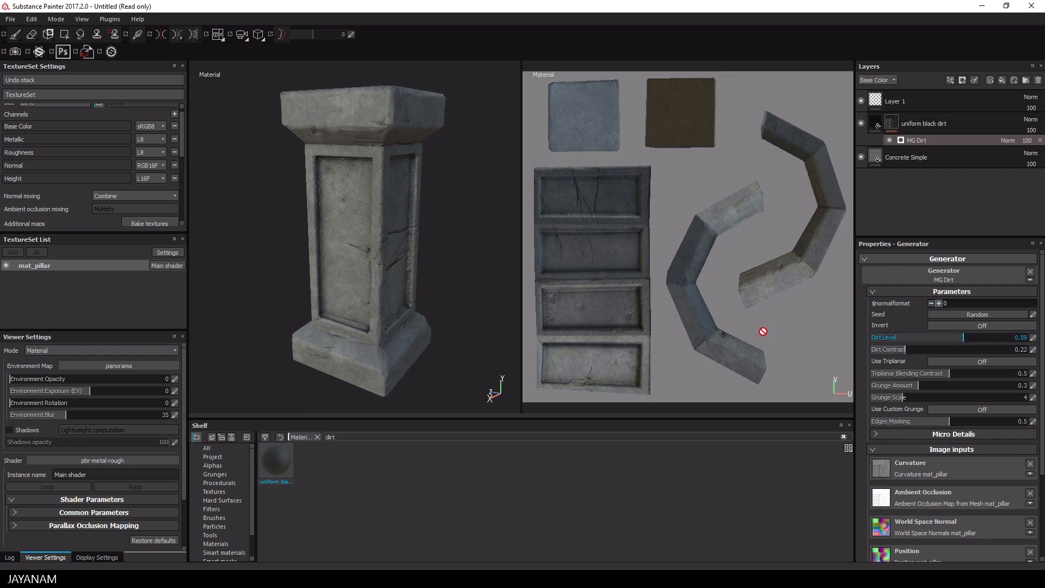
left_click_drag(414, 261, 392, 245, "alt")
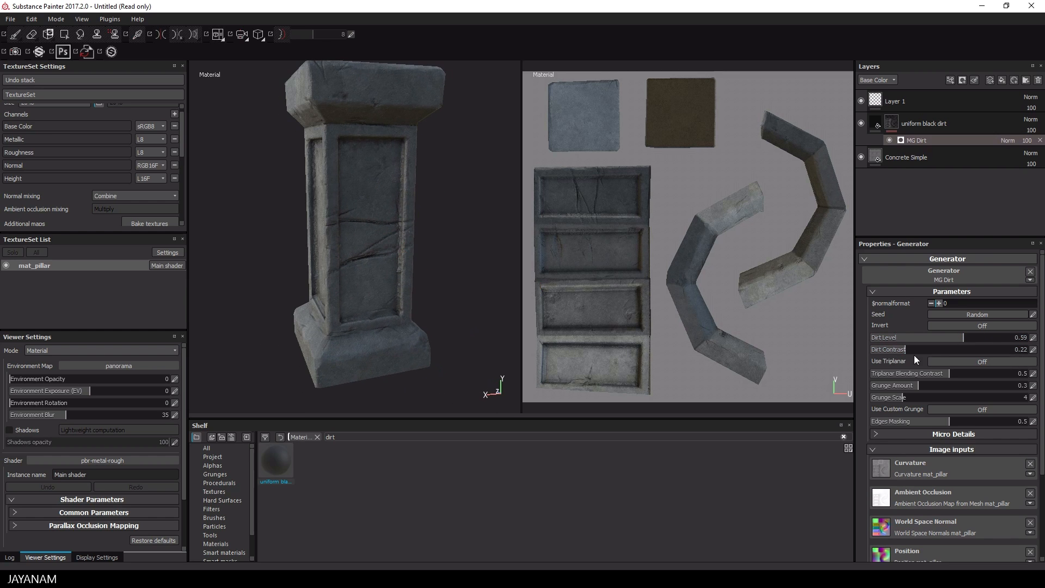
Step: Darken the uniform black dirt fill's Base Color to RGB 0.009 and set its MG Dirt generator's Dirt Level to 0.67
left_click(876, 124)
left_click(939, 434)
left_click_drag(869, 428, 849, 459)
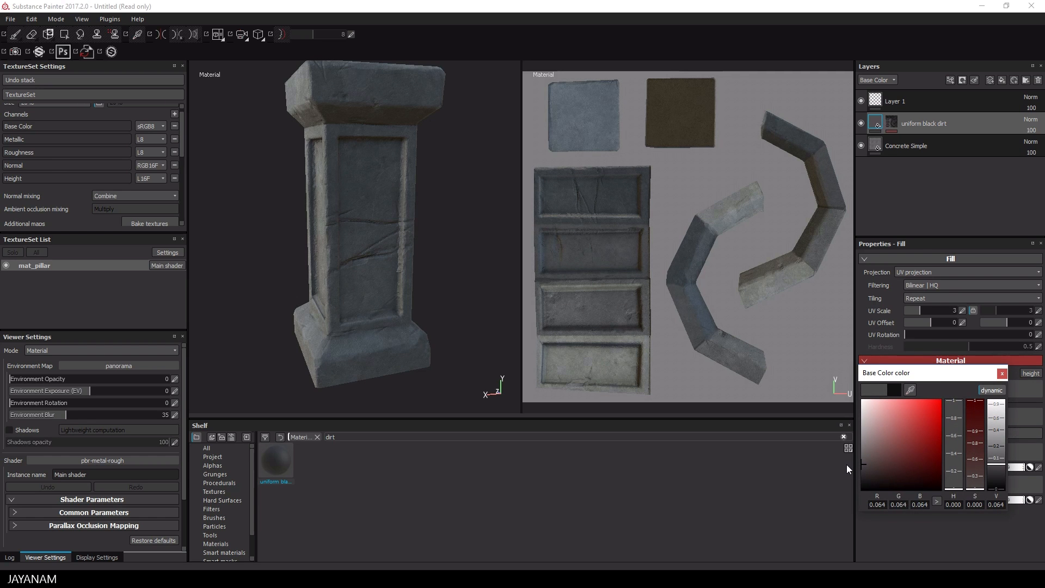
left_click_drag(847, 465, 846, 467)
left_click_drag(359, 293, 417, 275, "alt")
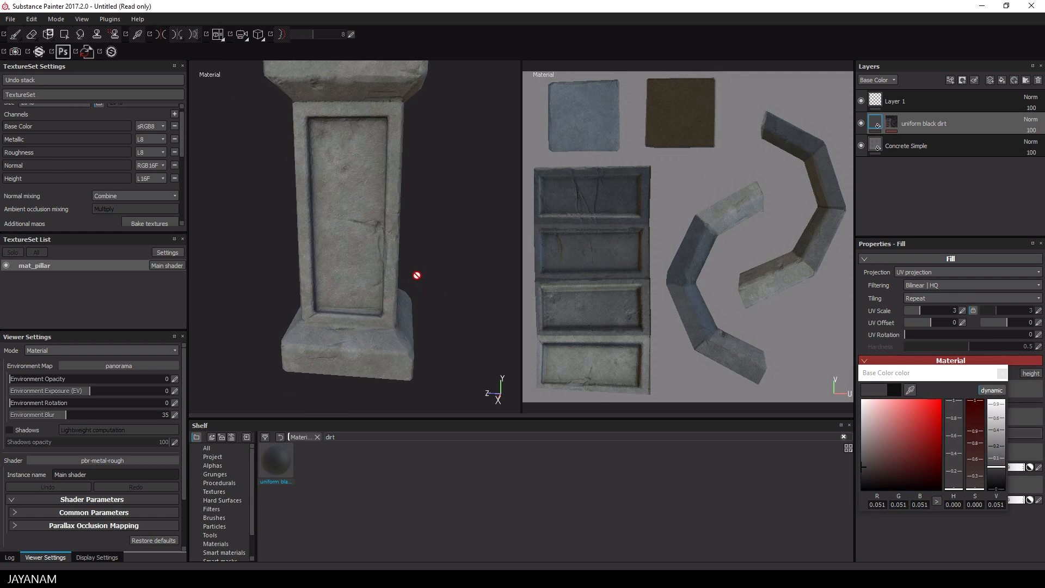
left_click_drag(862, 467, 858, 474)
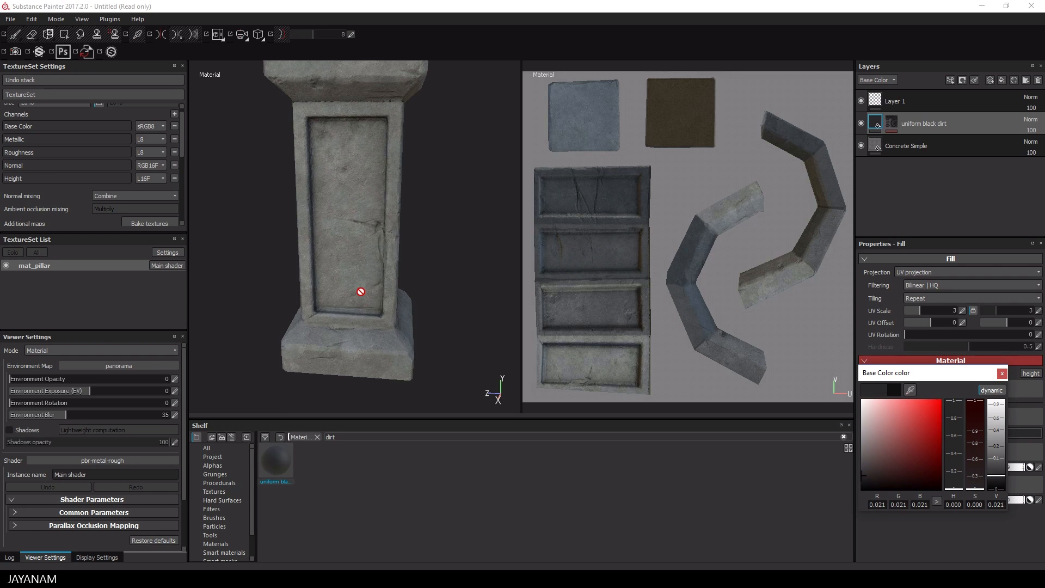
scroll(360, 292, "up", 3)
left_click_drag(361, 291, 256, 280, "alt")
left_click_drag(880, 483, 860, 482)
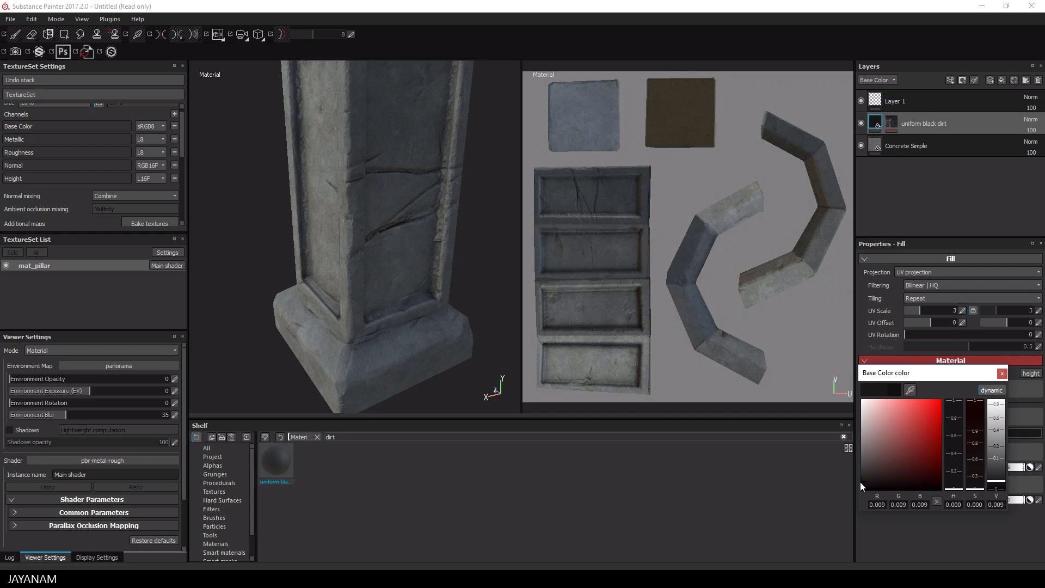
left_click(891, 123)
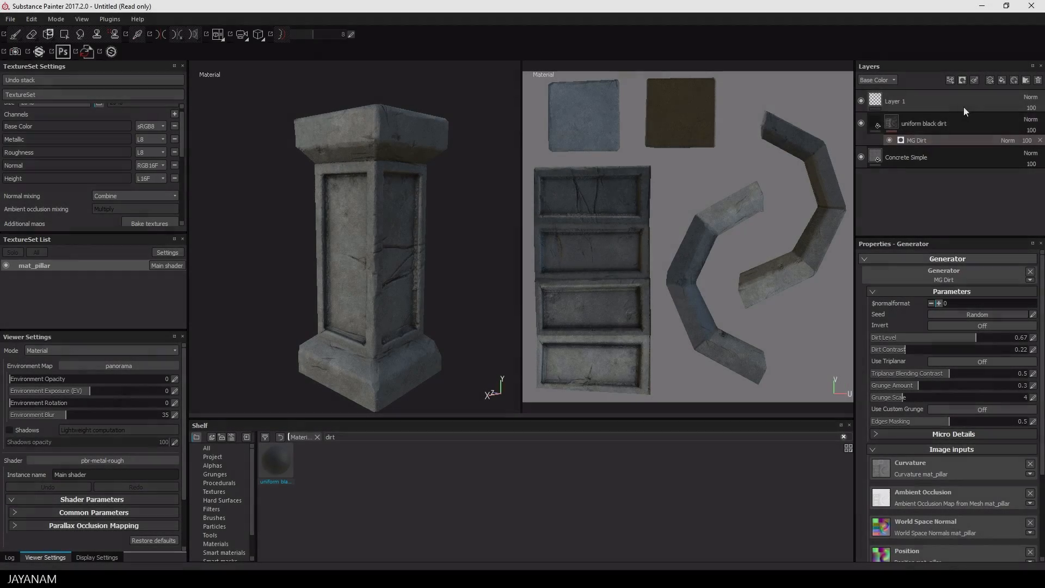
Step: Add a second uniform black dirt fill layer directly beneath Layer 1 and set its Base Color to white
left_click(903, 96)
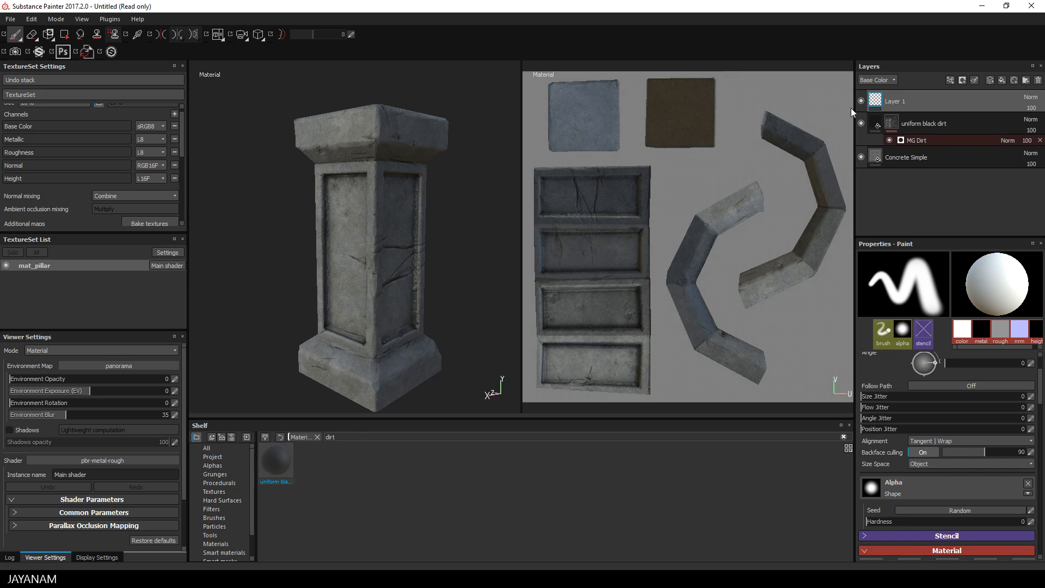
left_click_drag(267, 471, 897, 103)
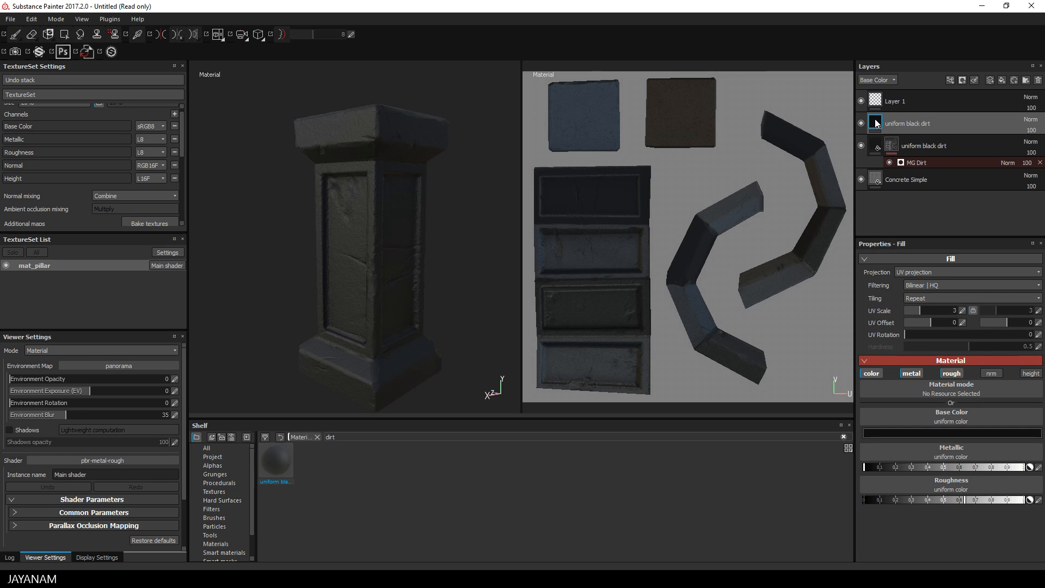
left_click(909, 433)
left_click_drag(835, 411, 820, 387)
left_click(972, 370)
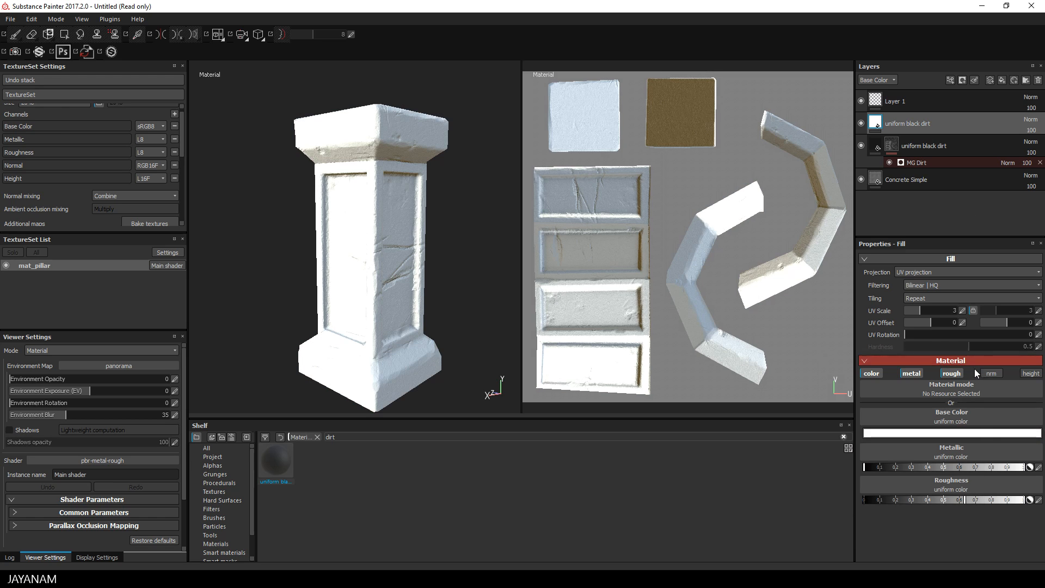
Step: Add a black mask to the white fill layer, apply the MG Edge Damages generator to it, and inspect the pillar's edges
right_click(898, 122)
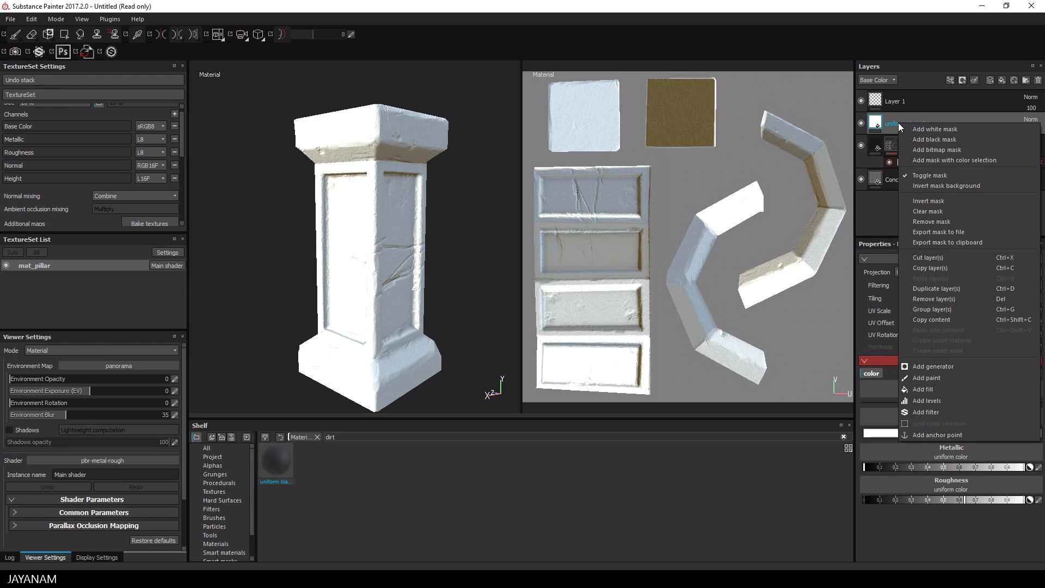
left_click(952, 140)
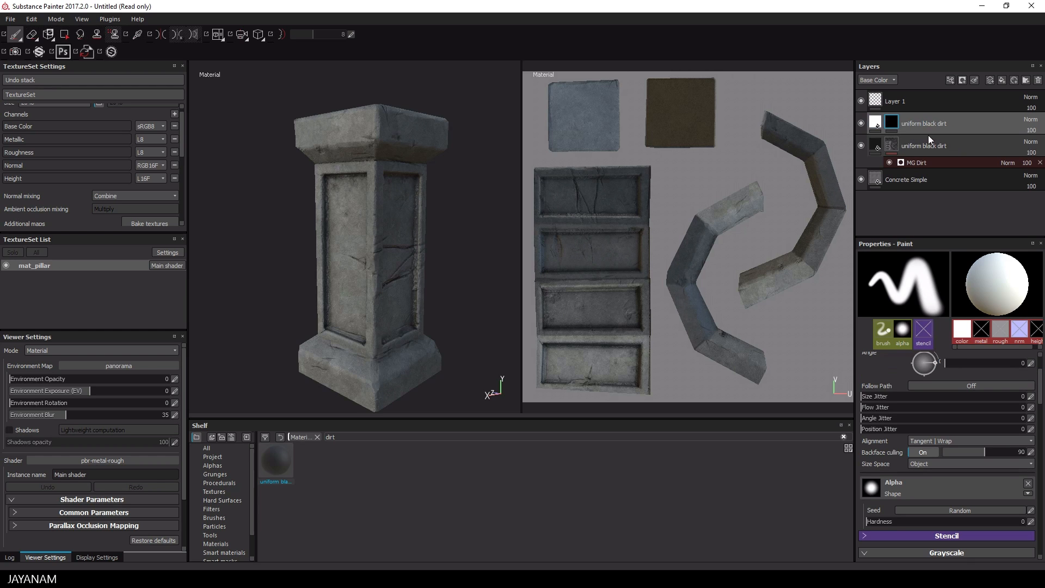
right_click(894, 127)
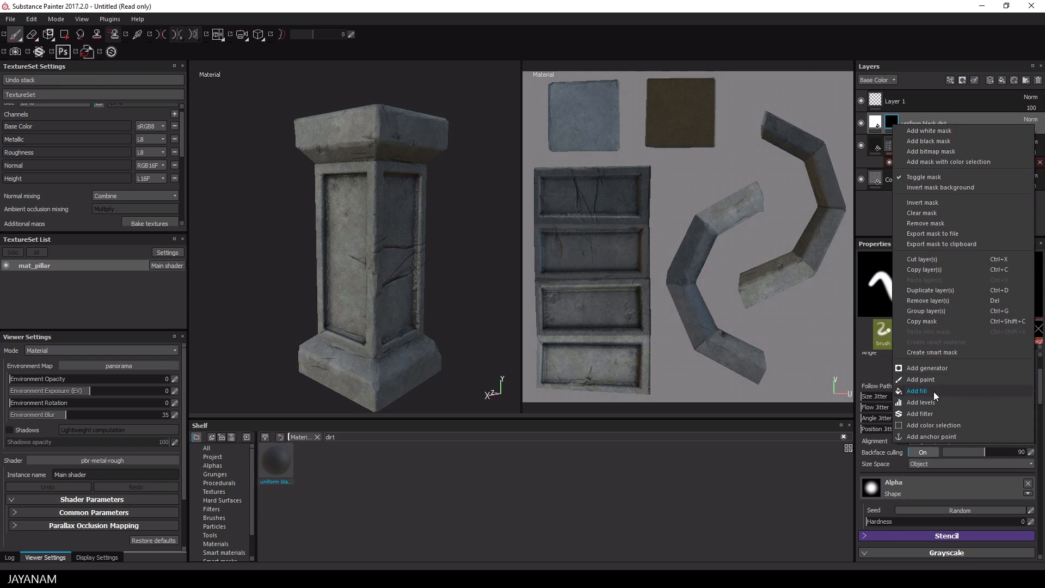
left_click(939, 371)
left_click(926, 280)
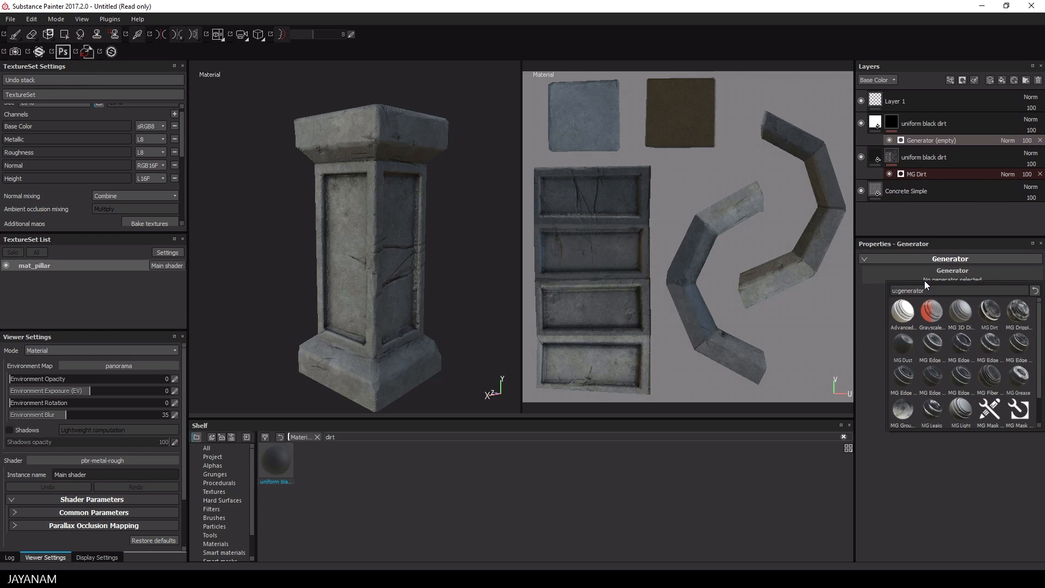
mouse_move(968, 339)
left_click(961, 340)
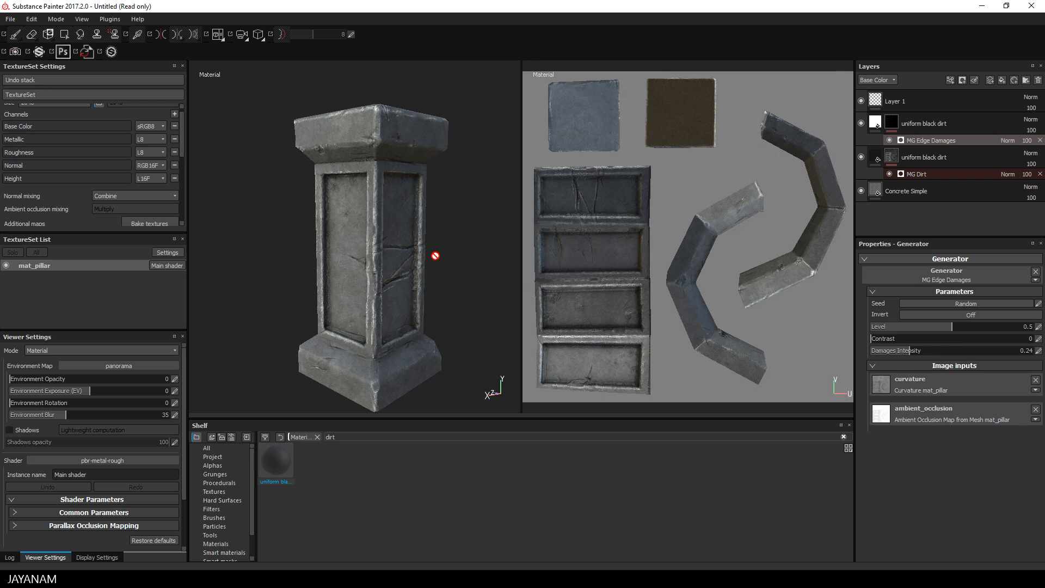
left_click_drag(473, 240, 450, 263, "alt")
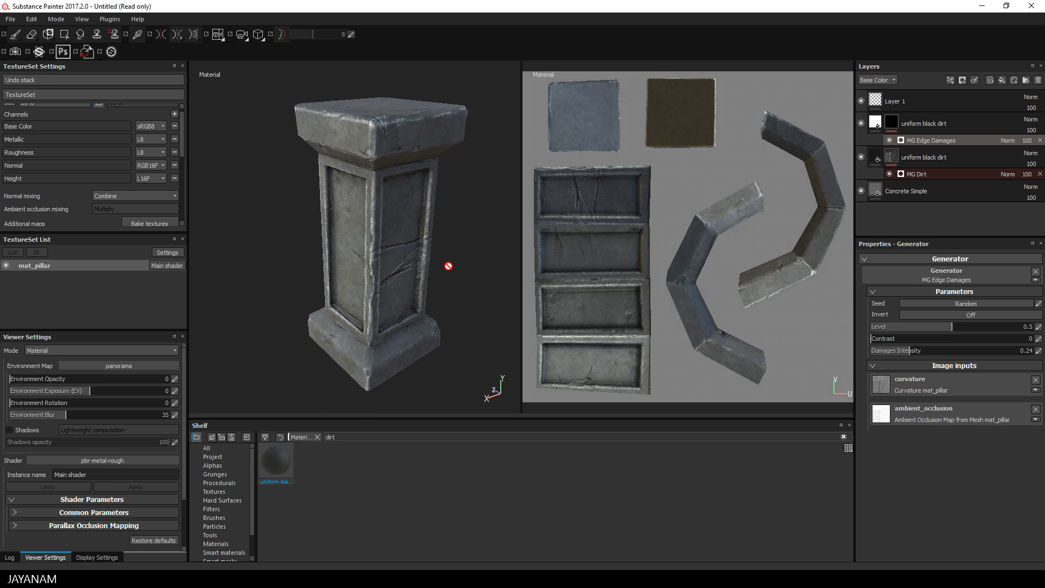
right_click_drag(451, 264, 498, 280, "alt")
mouse_move(497, 280)
left_mouse_down("alt")
mouse_move(310, 243)
mouse_move(502, 269)
left_mouse_up("alt")
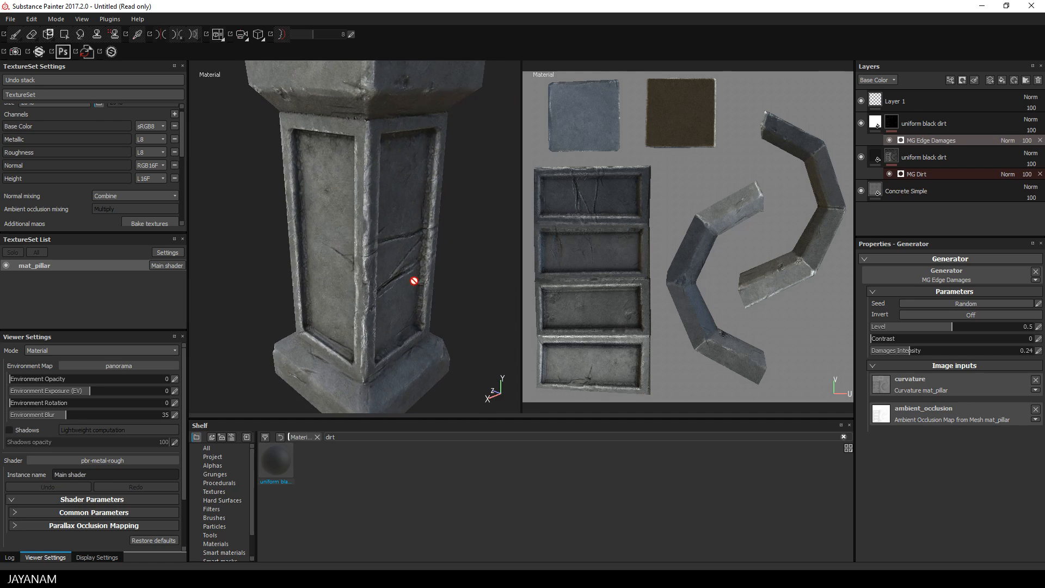
mouse_move(416, 284)
middle_mouse_down("alt")
mouse_move(427, 215)
mouse_move(417, 286)
middle_mouse_up("alt")
right_click_drag(417, 286, 343, 264, "alt")
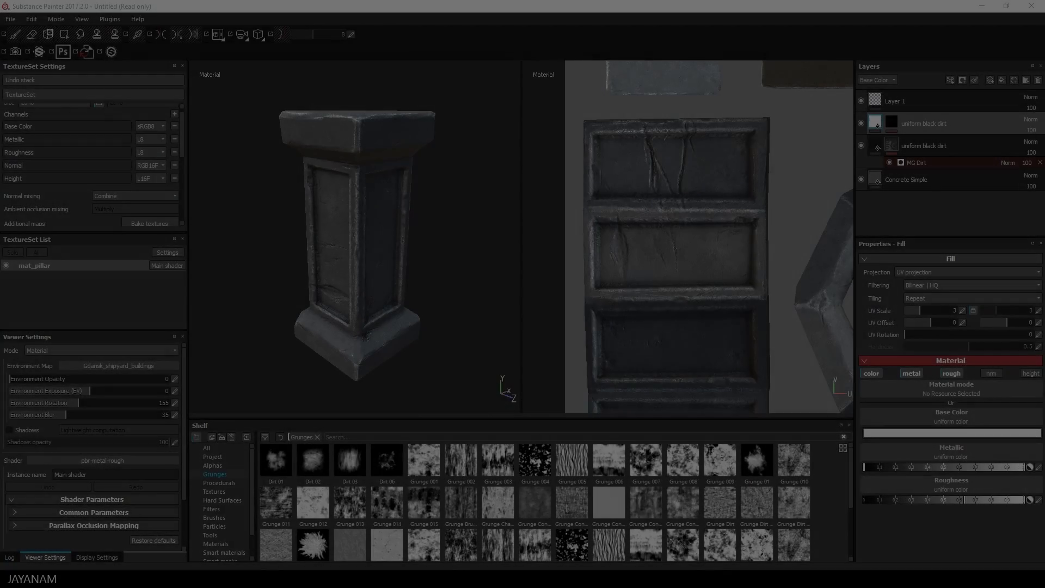
Step: Change the Base Color of the edge-damage fill layer from white to a light grey
scroll(375, 317, "up", 4)
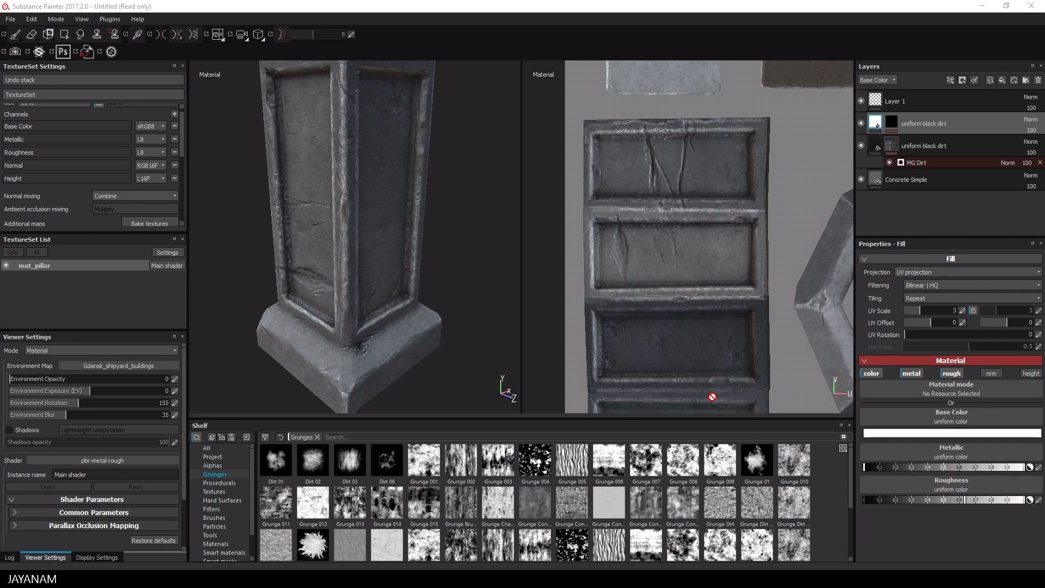
left_click(874, 433)
left_click_drag(825, 401, 800, 418)
left_click(945, 369)
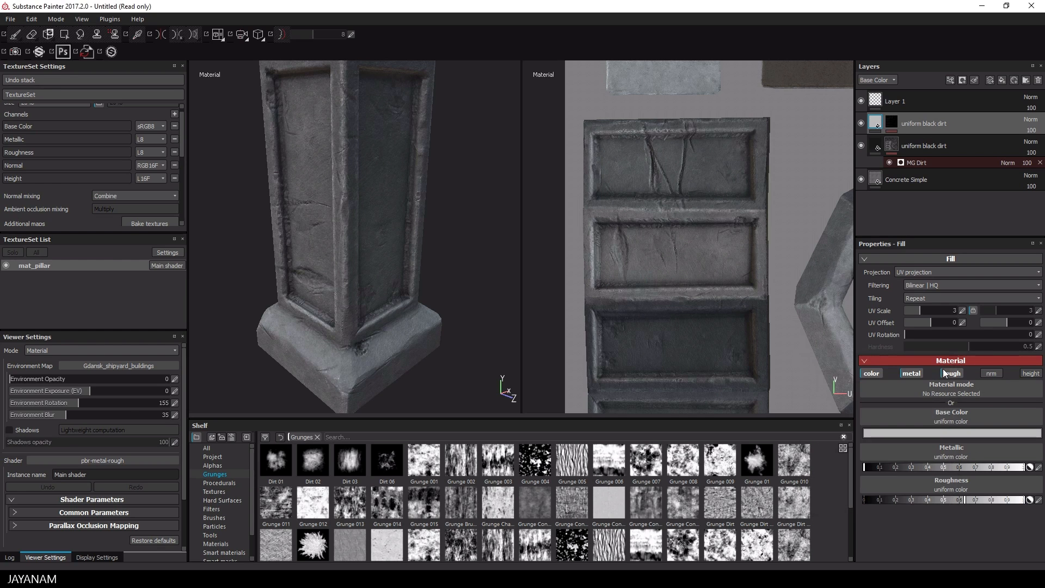
Step: Set the viewer's Environment Opacity to 42 and check the whole pillar against the background
left_click_drag(12, 382, 68, 387)
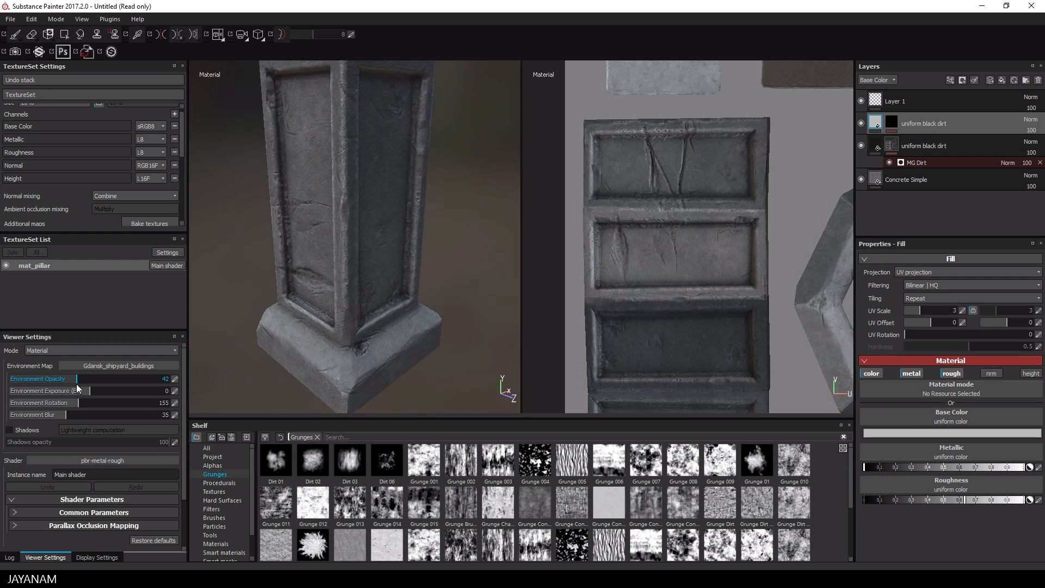
scroll(384, 345, "up", 2)
scroll(385, 344, "down", 5)
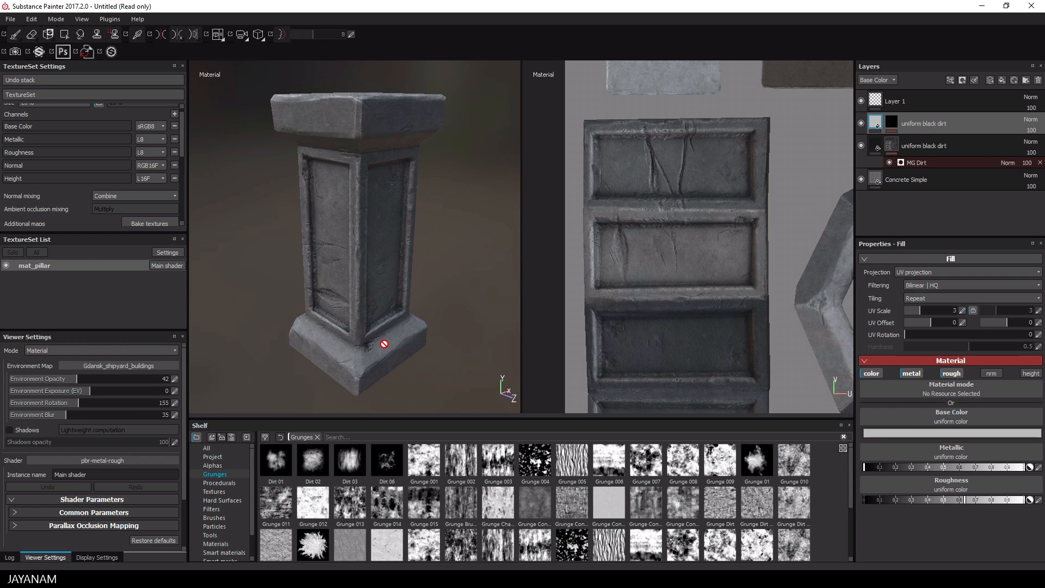
Step: Activate post effects in the display settings and check the pillar from a slightly different angle
left_click(87, 557)
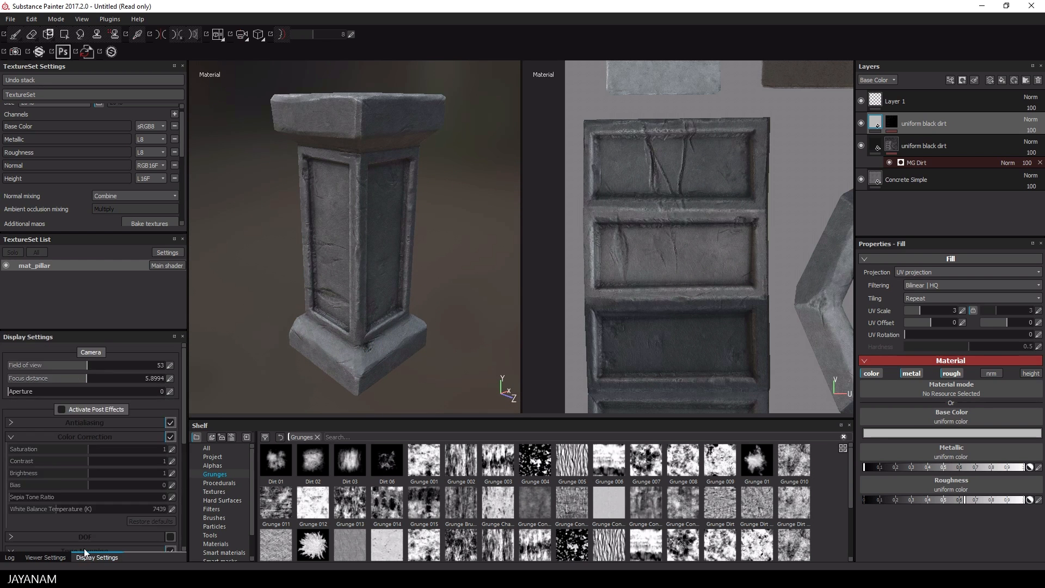
left_click(61, 409)
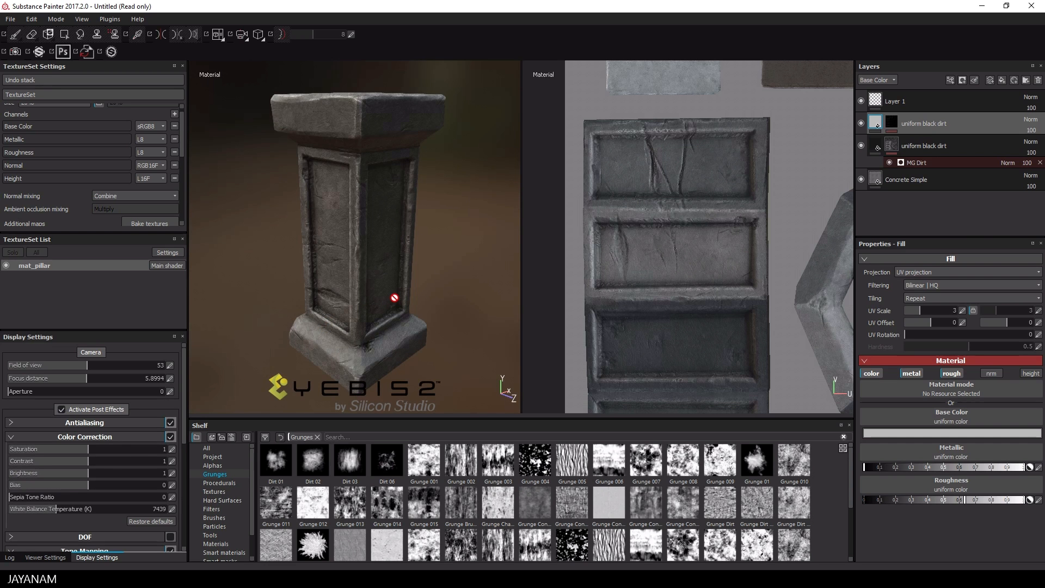
mouse_move(387, 311)
left_mouse_down("alt")
mouse_move(387, 297)
mouse_move(380, 313)
mouse_move(460, 287)
mouse_move(391, 303)
left_mouse_up("alt")
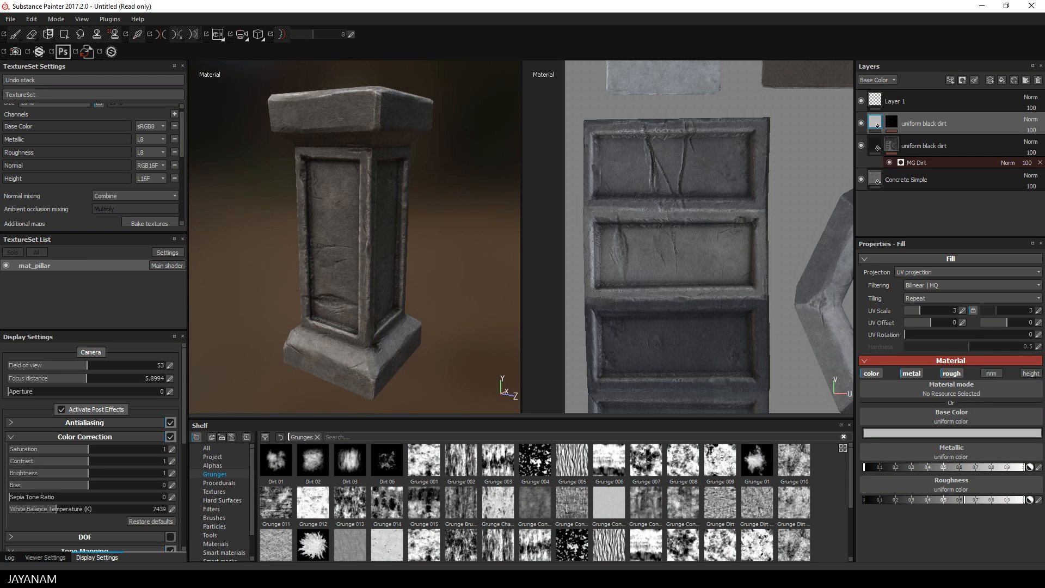
Step: Add a Paint effect above the MG Dirt generator and another above the MG Edge Damages generator
left_click(936, 163)
right_click(936, 162)
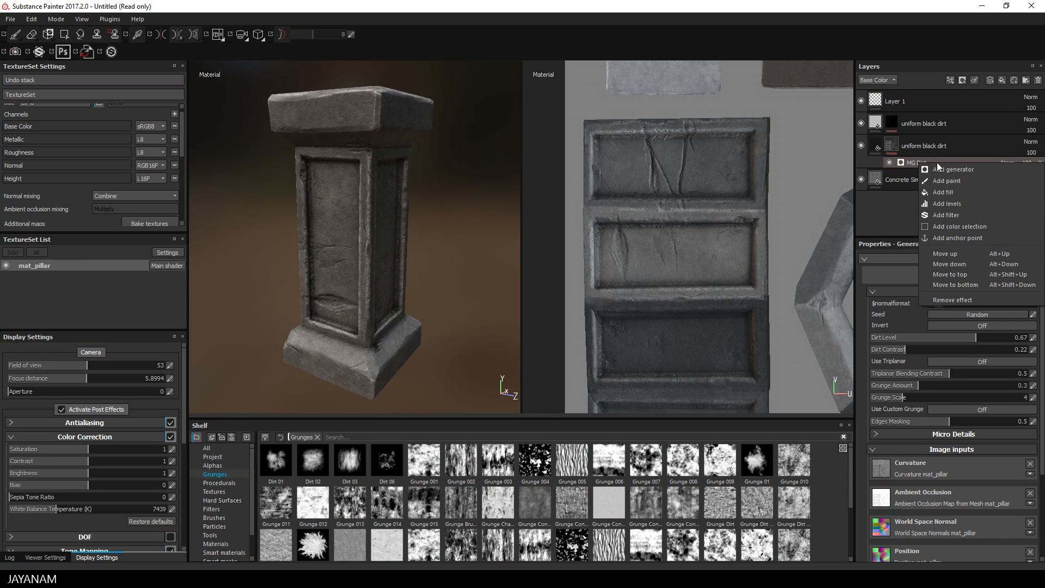
left_click(951, 181)
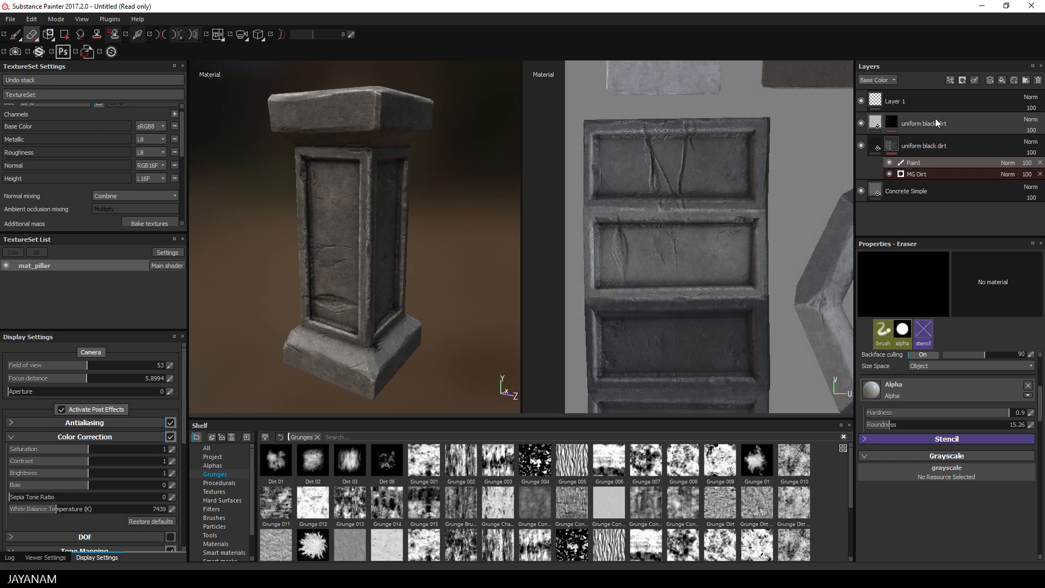
left_click(913, 124)
left_click(890, 121)
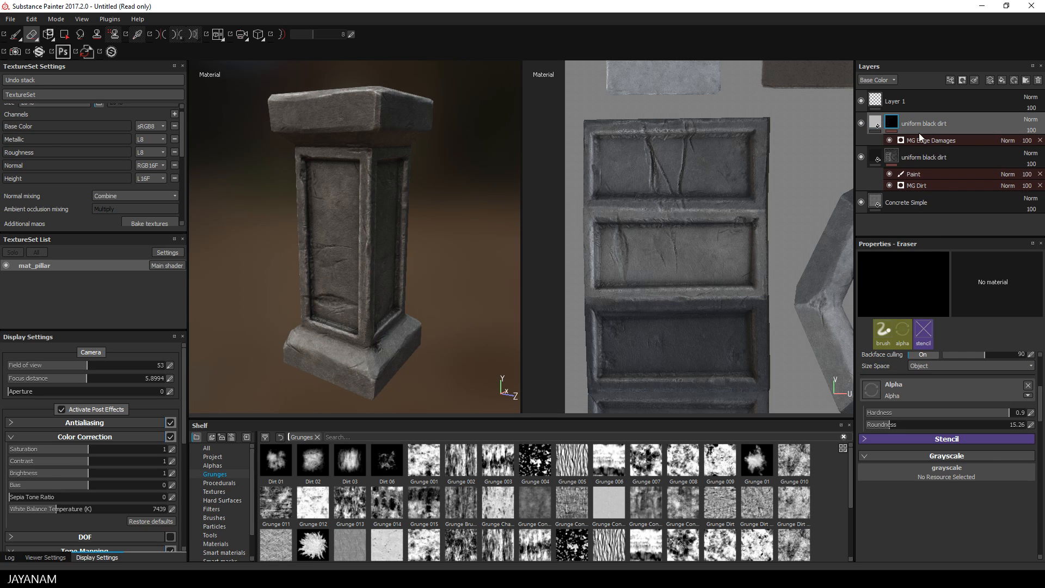
right_click(932, 140)
left_click(962, 156)
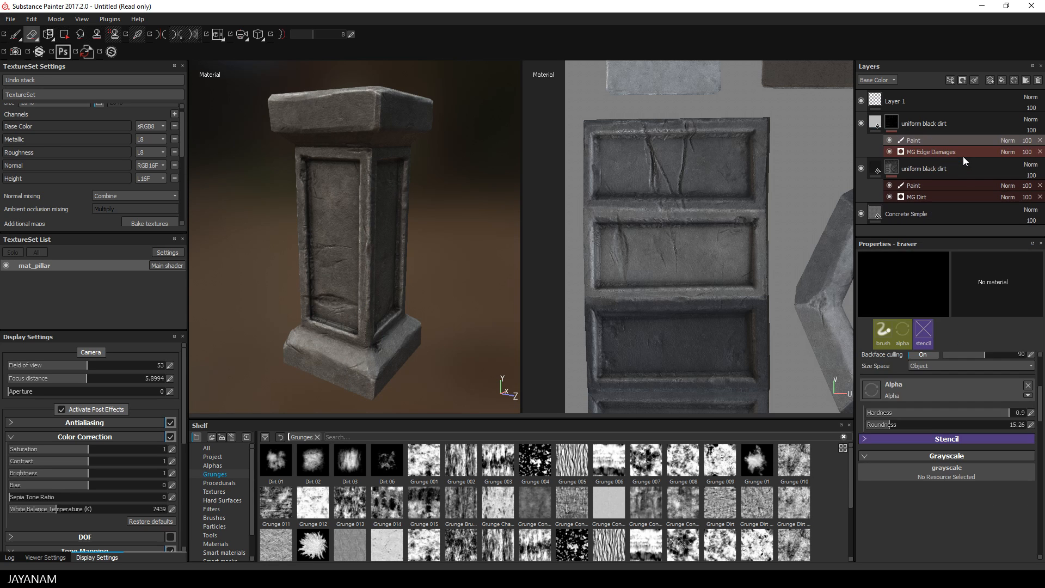
Step: Choose the dirt brush with the Paint tool for painting on the dirt layer's mask at the pillar's base
left_click(904, 185)
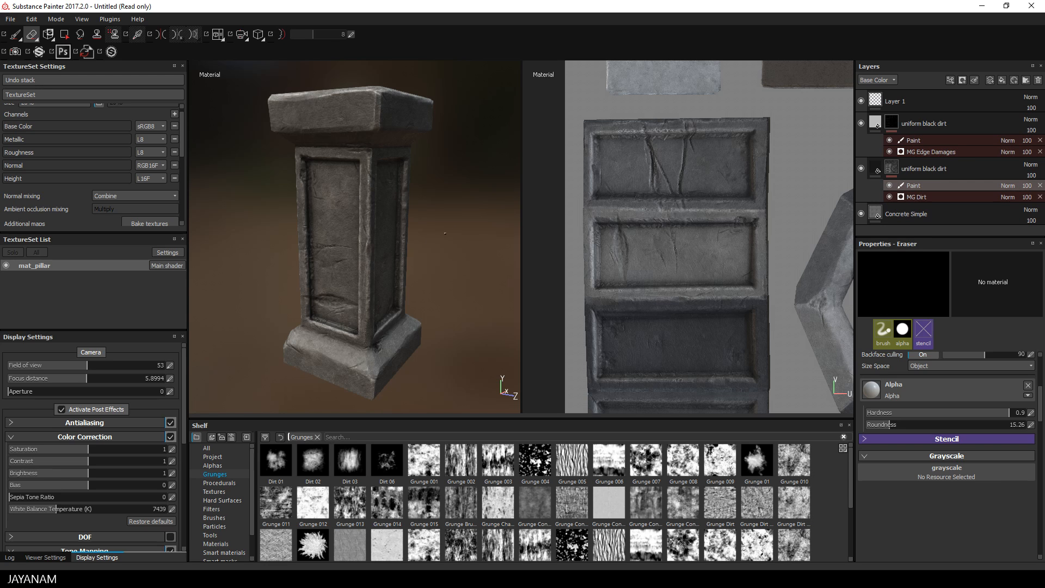
left_click_drag(372, 335, 392, 324, "alt")
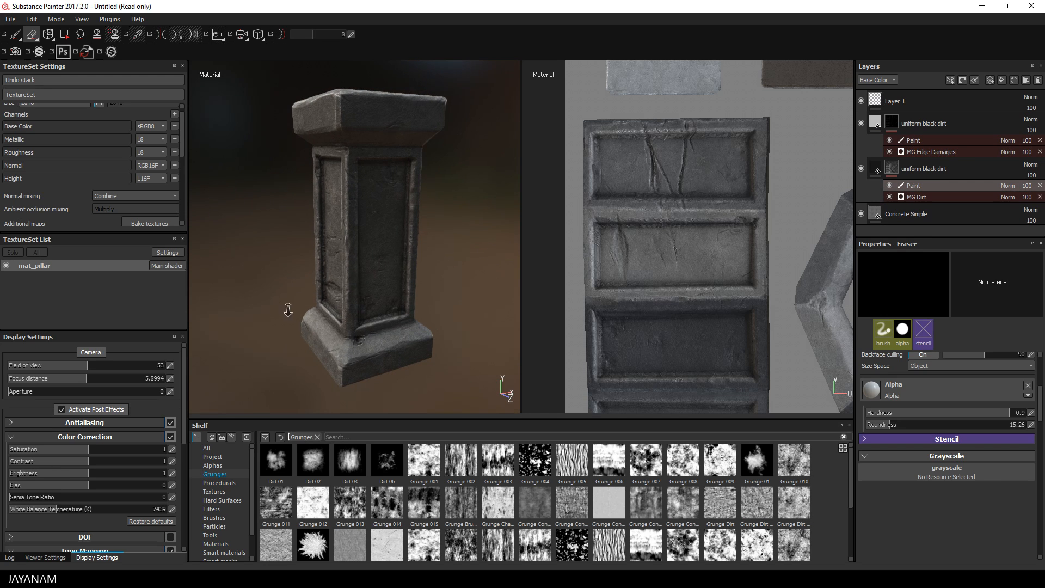
right_click_drag(288, 310, 349, 321, "alt")
middle_click_drag(441, 327, 418, 262, "alt")
left_click_drag(417, 262, 357, 269, "alt")
middle_click_drag(357, 269, 331, 288, "alt")
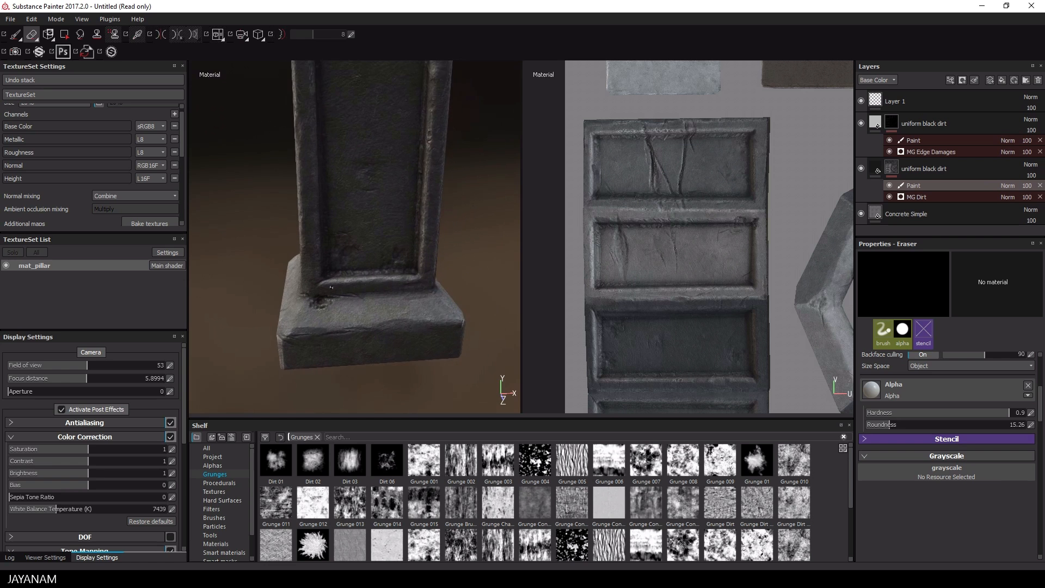
right_click_drag(331, 288, 499, 321, "alt")
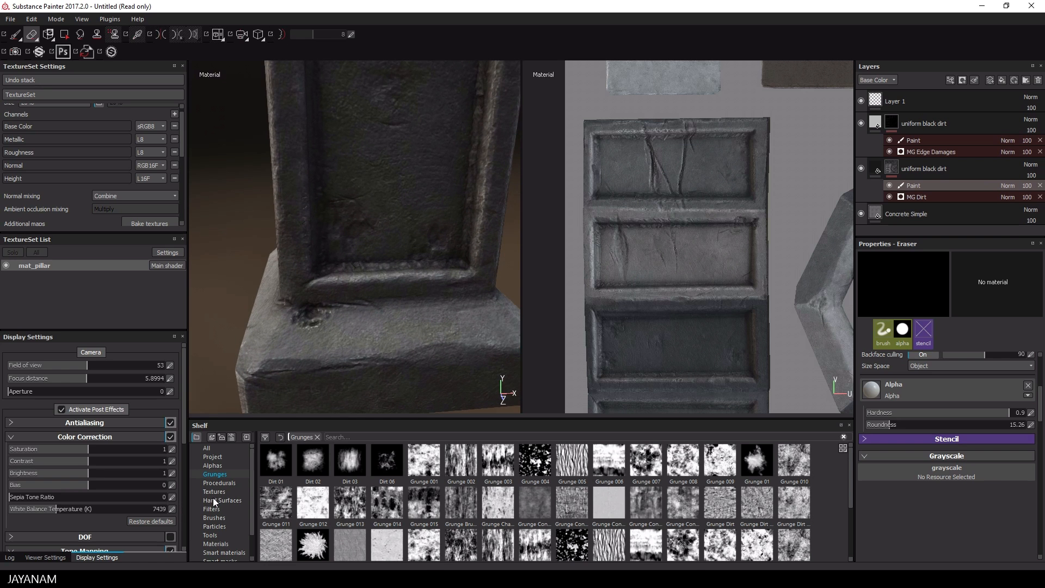
left_click(213, 518)
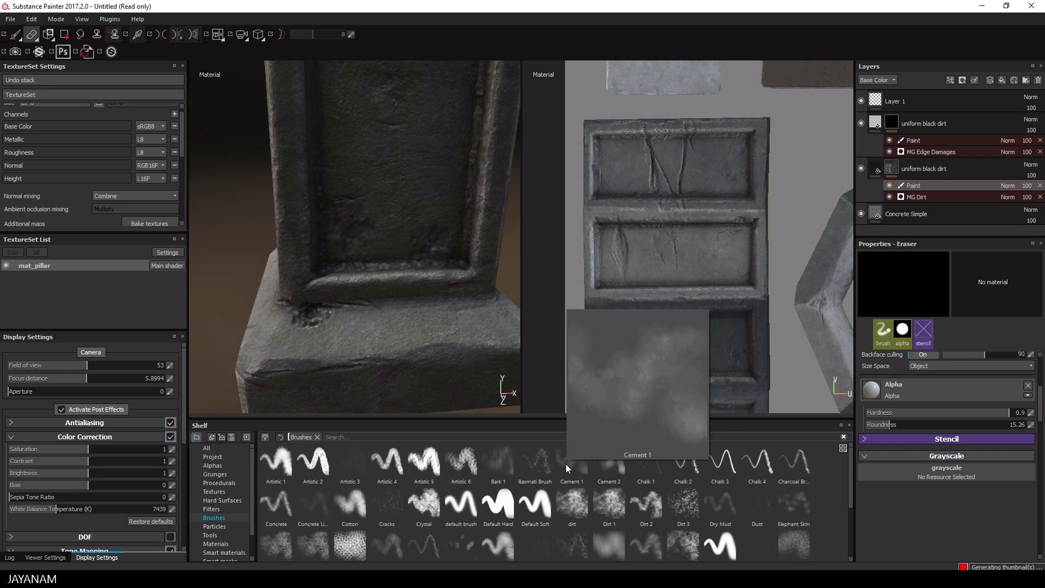
left_click(572, 504)
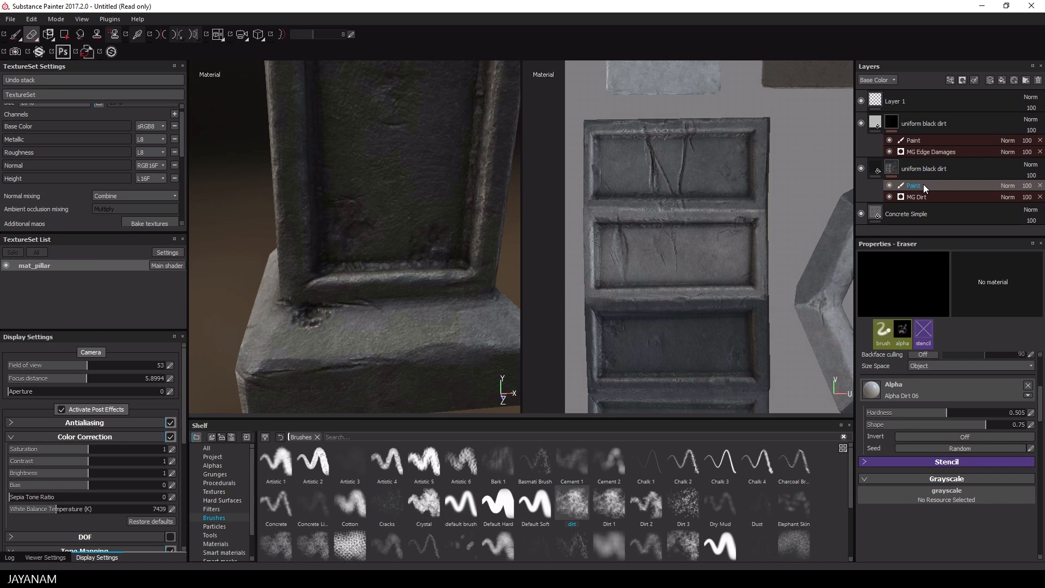
left_click(891, 168)
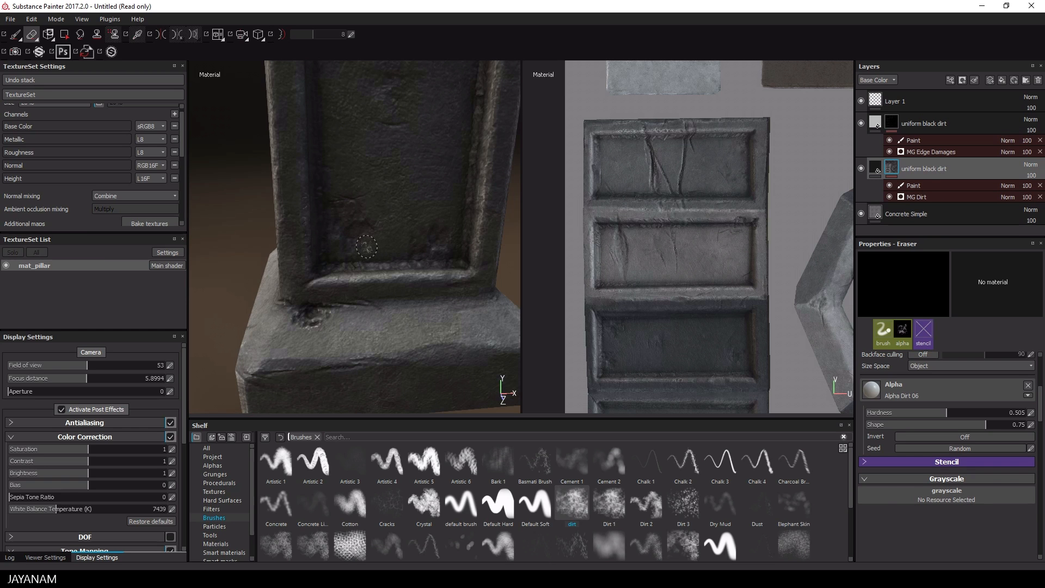
key("1")
left_click(585, 512)
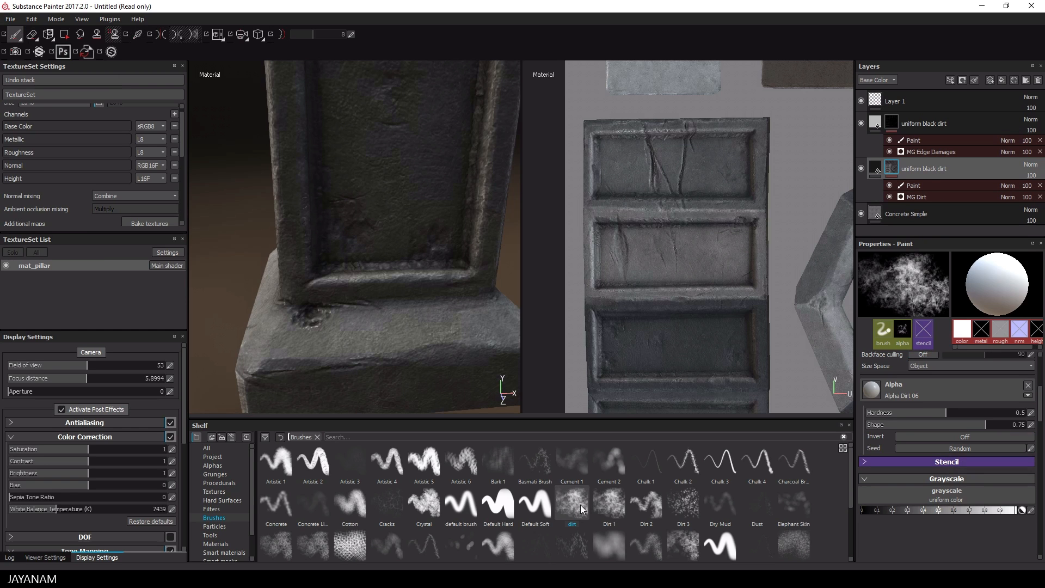
Step: Set the brush hardness to 0.6 and paint dirt spots on the dark panel's lower area and the base's hole in the dirt layer's Paint effect
right_click_drag(358, 218, 406, 264, "alt")
left_click_drag(406, 264, 399, 224, "alt")
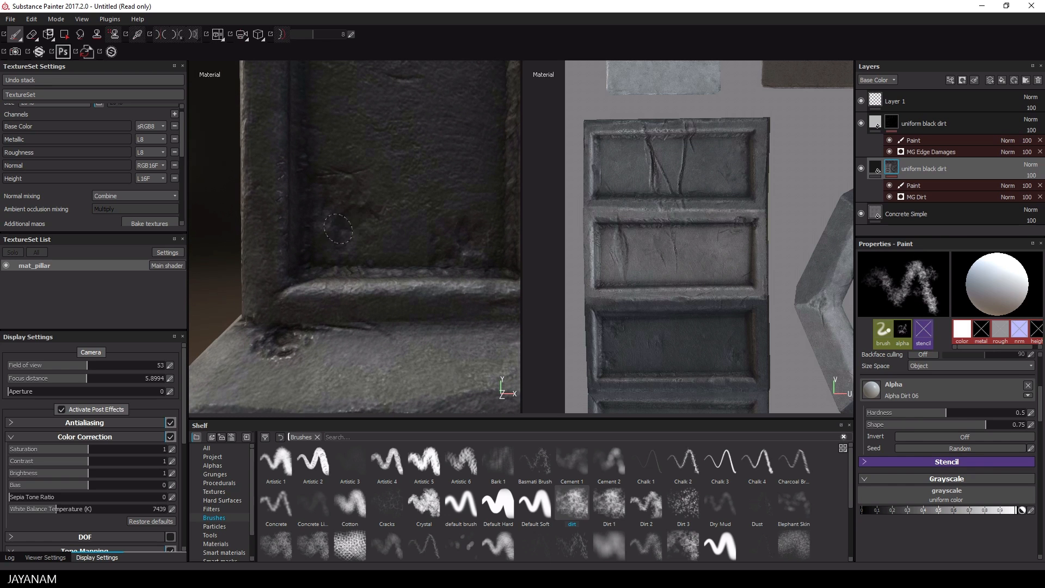
left_click_drag(947, 412, 978, 412)
left_click(908, 187)
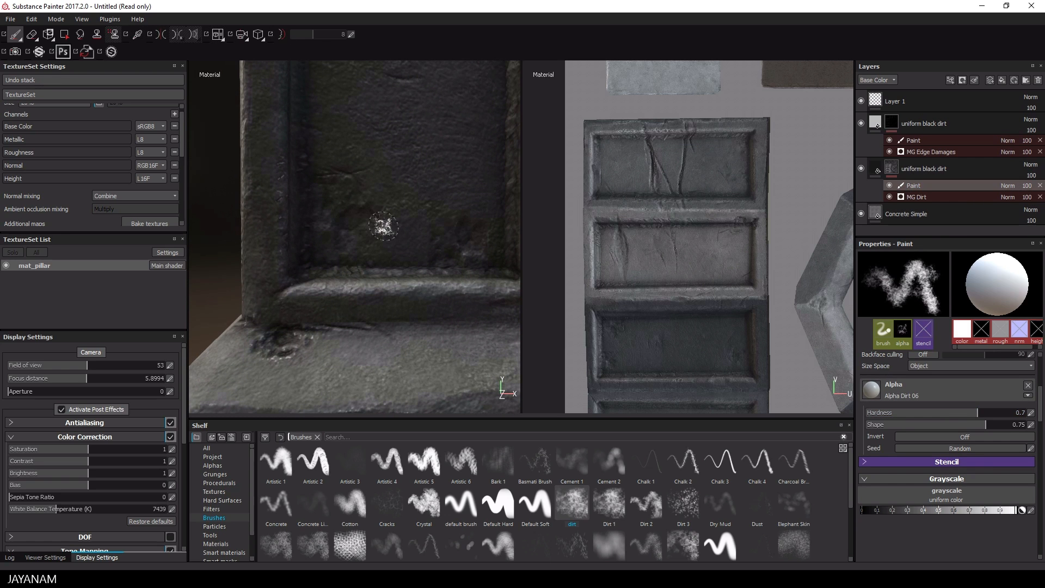
left_click_drag(974, 413, 962, 413)
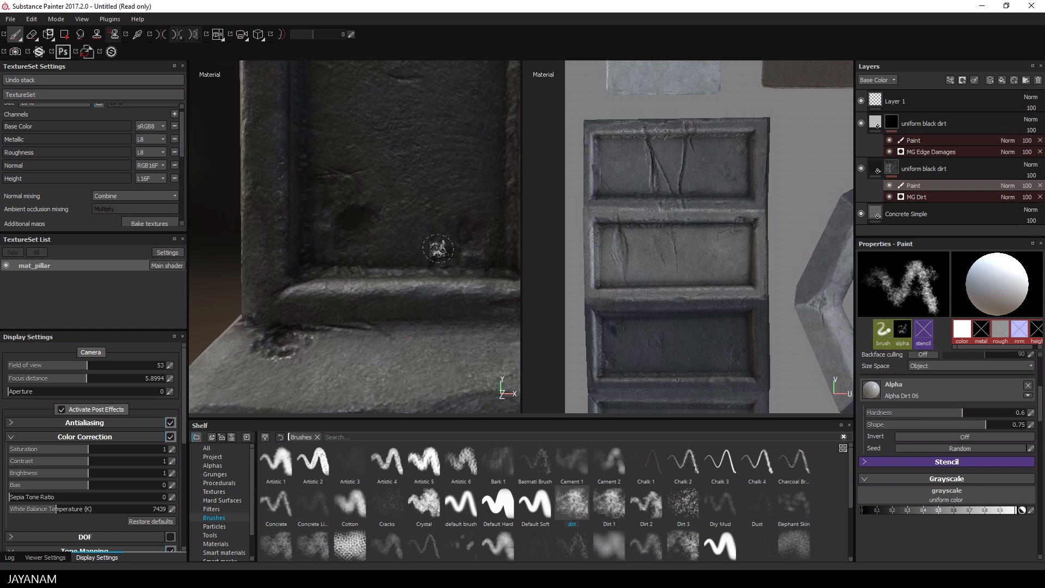
left_click(280, 341)
Step: Lower the brush hardness to 0.46 and paint dirt into the large crack near the bottom of the adjacent panel
left_click_drag(404, 350, 433, 330, "alt")
middle_click_drag(433, 330, 425, 256, "alt")
scroll(425, 256, "down", 5)
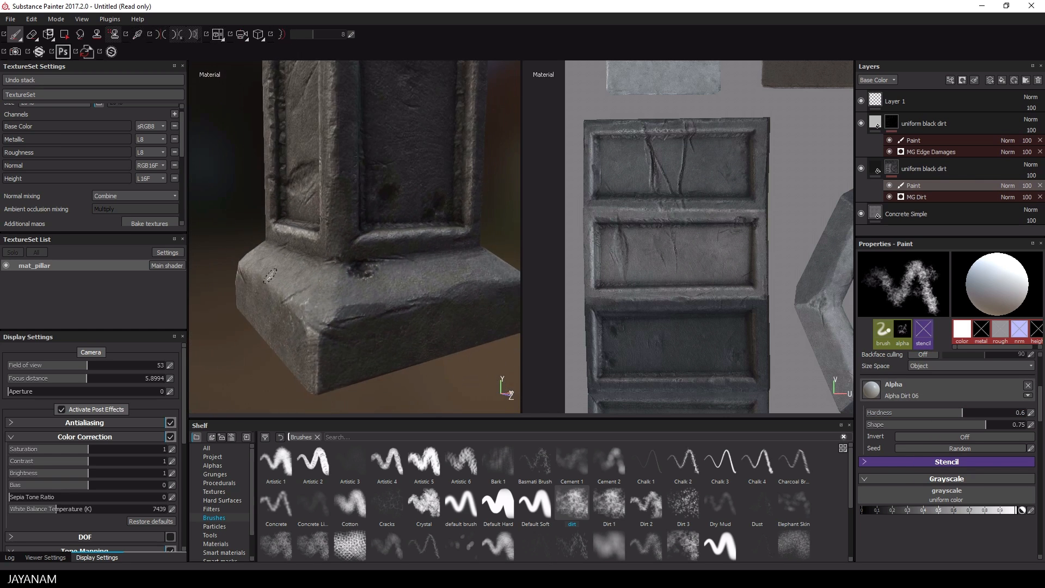
left_click_drag(381, 256, 441, 248, "alt")
middle_click_drag(349, 245, 428, 267, "alt")
scroll(429, 267, "up", 3)
left_click_drag(960, 415, 939, 414)
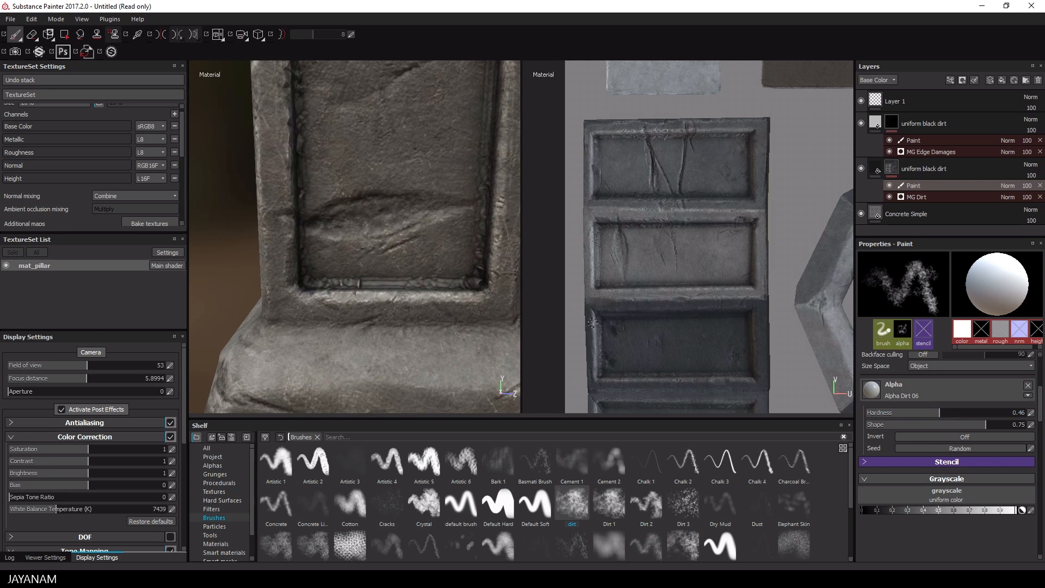
mouse_move(326, 217)
left_mouse_down()
mouse_move(359, 224)
mouse_move(352, 222)
mouse_move(389, 202)
mouse_move(382, 222)
left_mouse_up()
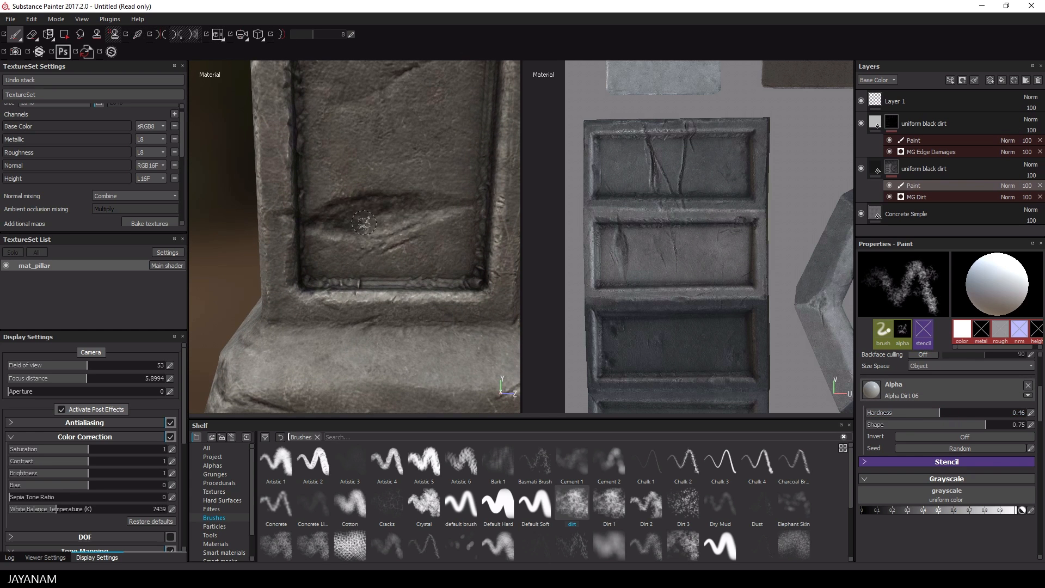
Step: Shrink the brush and paint dirt along the thin cracks higher up on the same panel
middle_click_drag(422, 172, 412, 249, "alt")
right_click(401, 251)
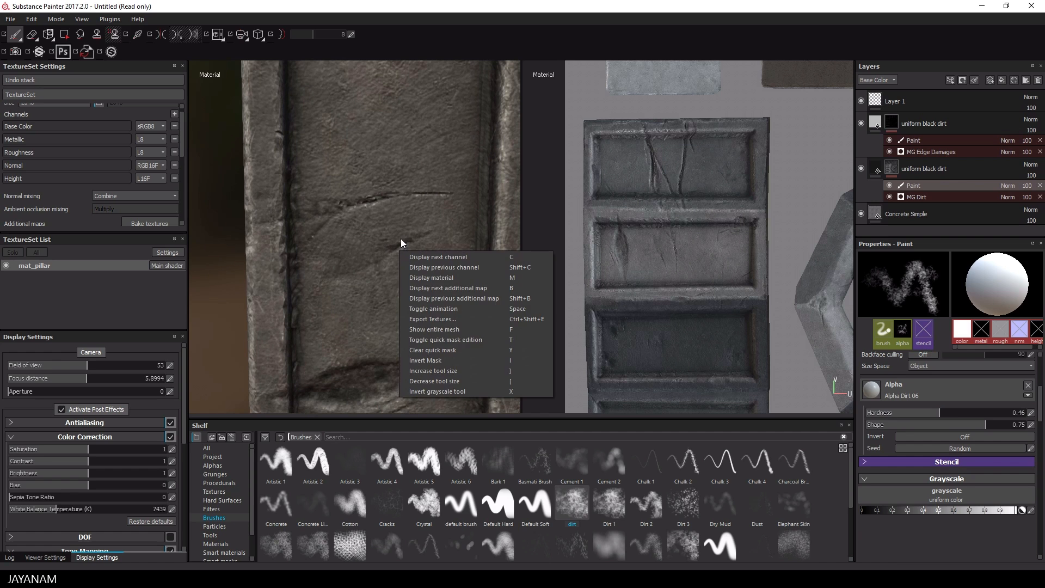
left_click(401, 239)
right_click_drag(403, 245, 393, 245, "ctrl")
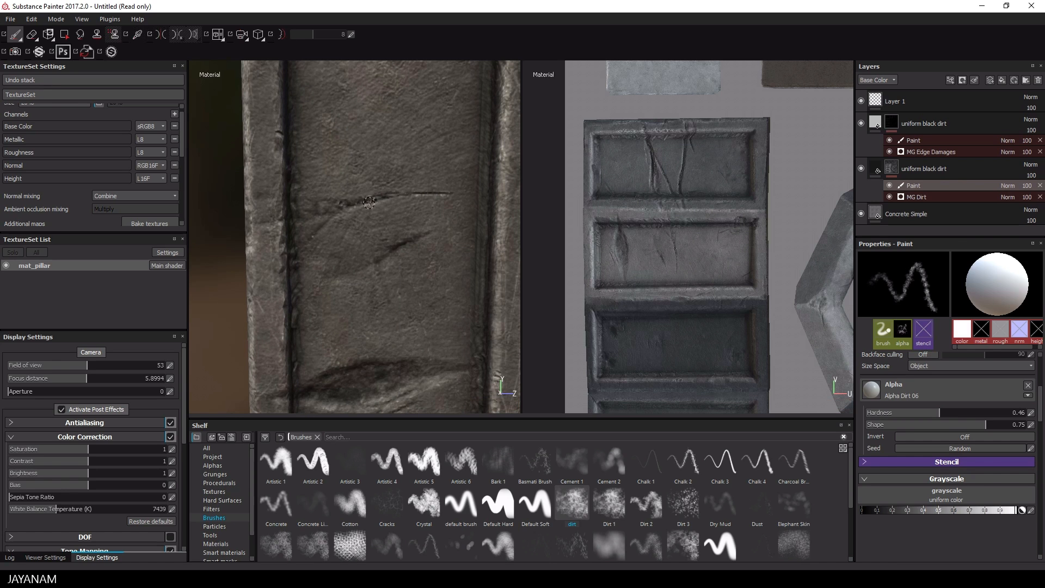
left_click_drag(369, 203, 333, 214)
scroll(359, 231, "up", 2)
scroll(374, 236, "down", 6)
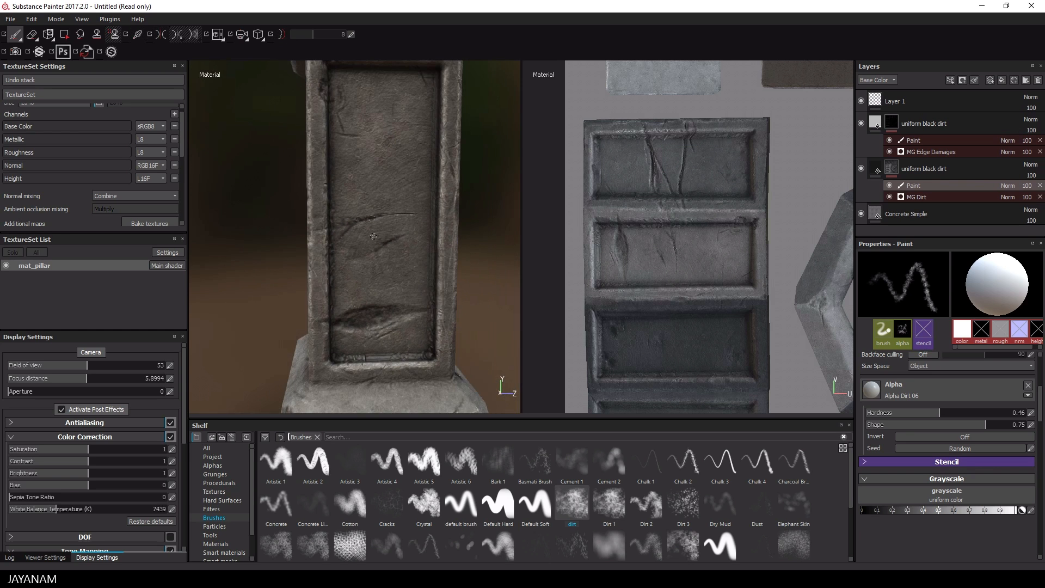
Step: Paint dirt into the recessed upper corner of the pillar's panel
left_click_drag(428, 244, 316, 126, "alt")
middle_click_drag(339, 125, 390, 263, "alt")
right_click_drag(391, 263, 526, 218, "alt")
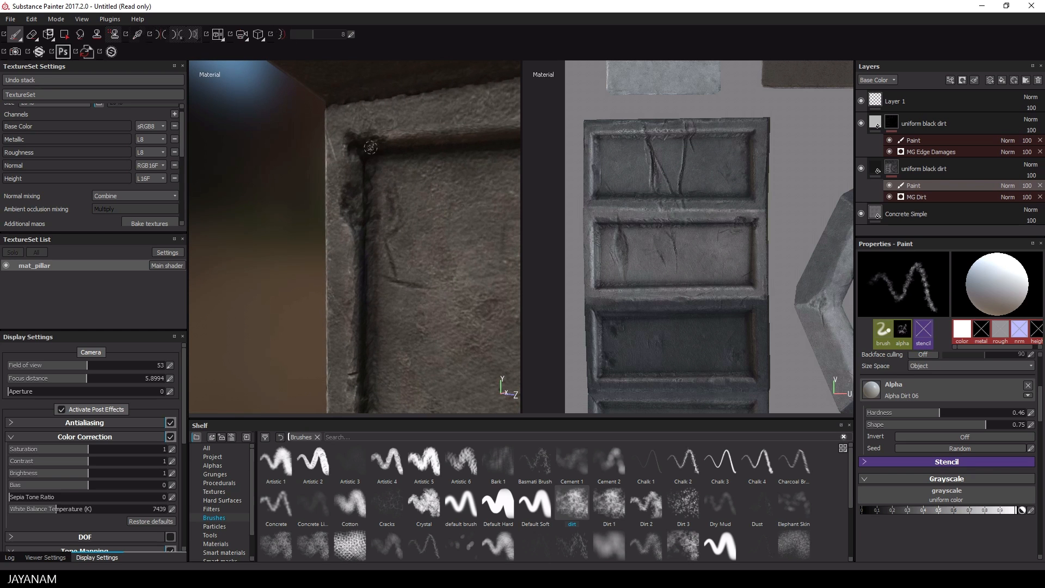
Step: In the edge-damage layer's Paint effect, paint light wear along the panel's recessed side edge with a smaller brush
left_click(900, 142)
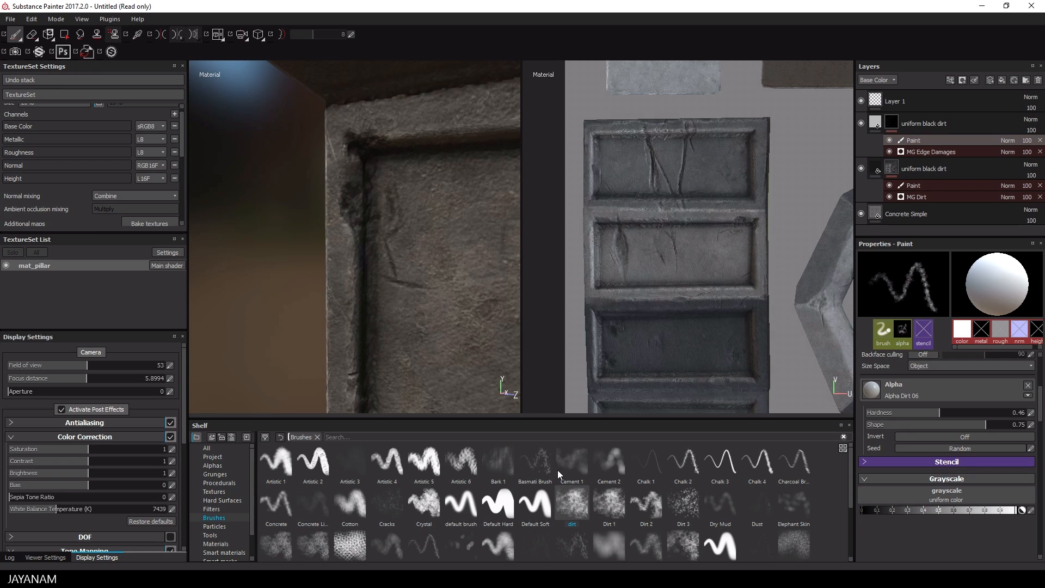
left_click_drag(348, 197, 352, 246)
right_click_drag(379, 180, 370, 181, "ctrl")
mouse_move(350, 136)
left_mouse_down()
mouse_move(344, 143)
mouse_move(393, 214)
mouse_move(412, 217)
mouse_move(436, 248)
mouse_move(361, 245)
left_mouse_up()
scroll(412, 217, "down", 5)
scroll(370, 283, "up", 4)
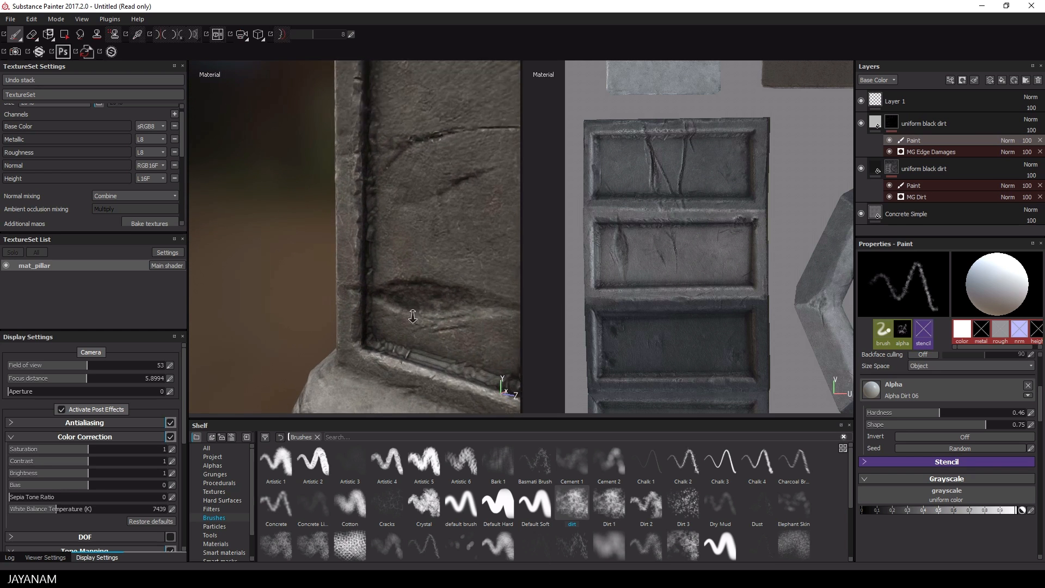
Step: Paint light wear around the large crack near the panel's bottom and switch to the Eraser
scroll(383, 302, "up", 3)
mouse_move(383, 300)
left_mouse_down()
mouse_move(409, 323)
mouse_move(373, 246)
left_mouse_up()
key("e")
Step: Paint light wear around the hole on the pillar's base, reducing the brush hardness to 0.33
scroll(374, 284, "down", 5)
left_click_drag(374, 294, 300, 278, "alt")
left_click(15, 34)
scroll(393, 260, "up", 5)
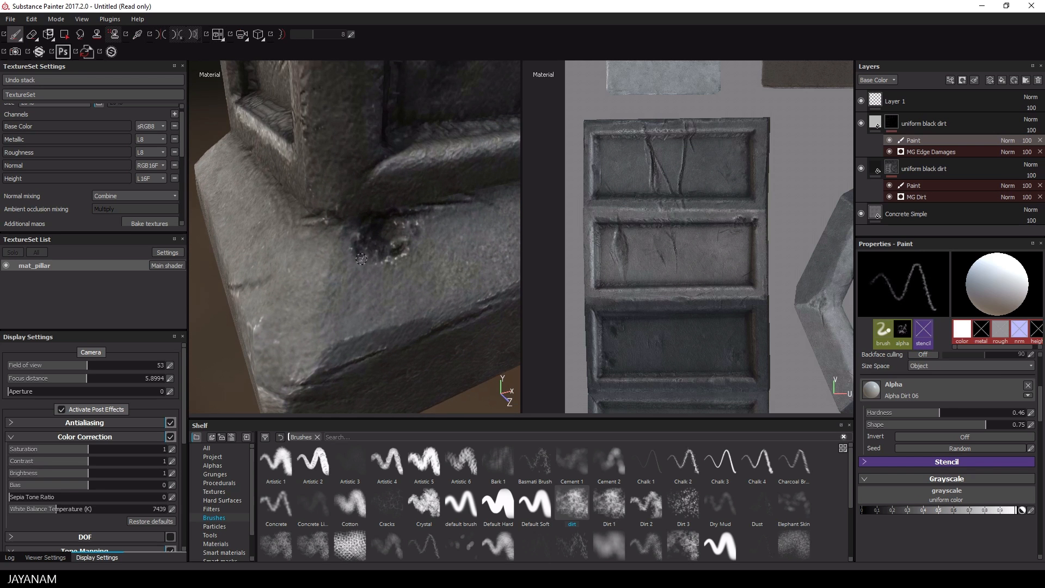
left_click_drag(939, 412, 919, 413)
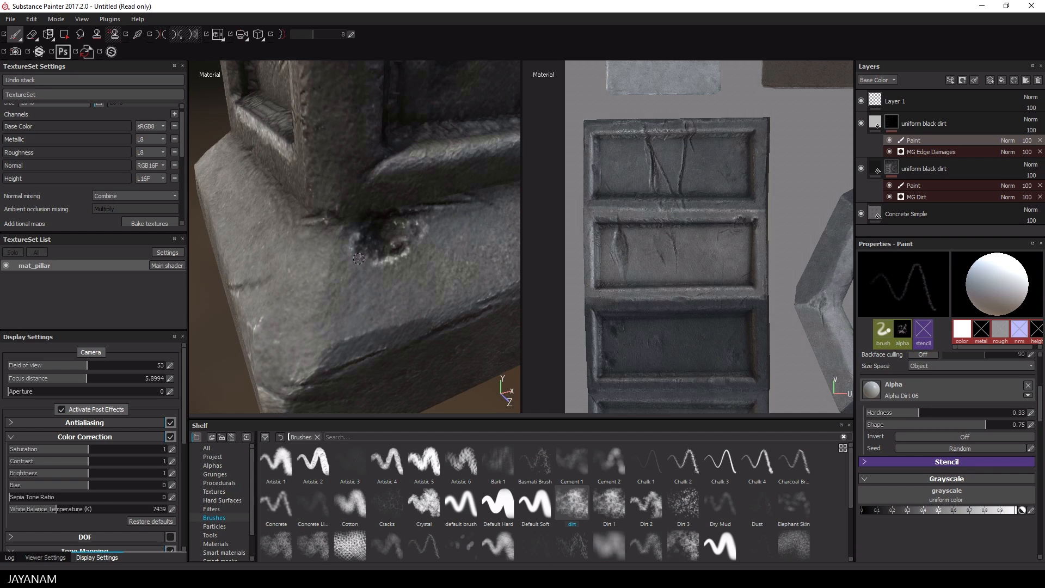
left_click_drag(414, 269, 415, 283, "alt")
Step: Paint light wear around the two dirt spots in the lower part of the dark panel
key("e")
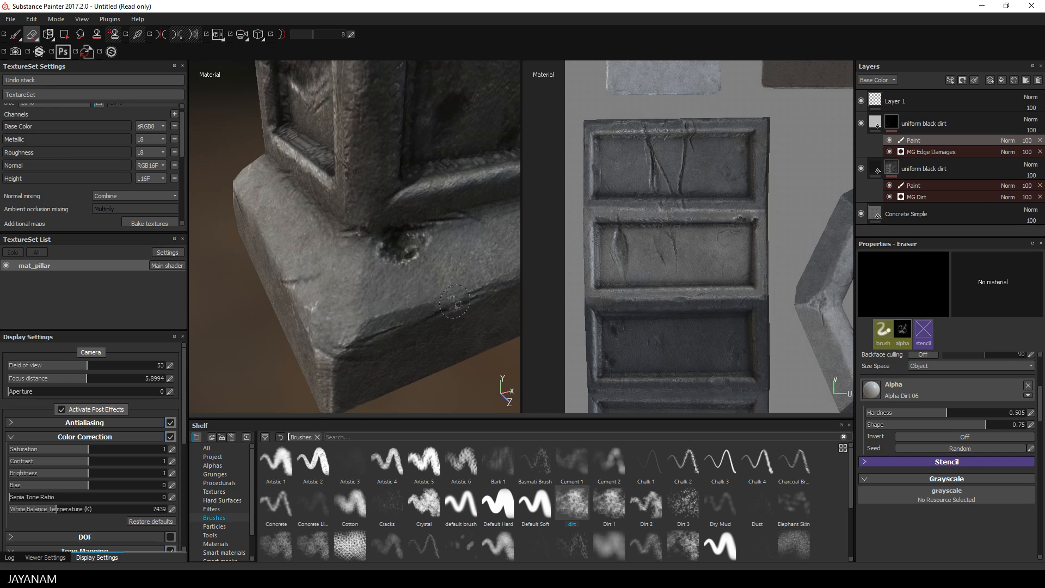
left_click_drag(454, 302, 405, 272, "alt")
middle_click_drag(411, 245, 261, 274, "alt")
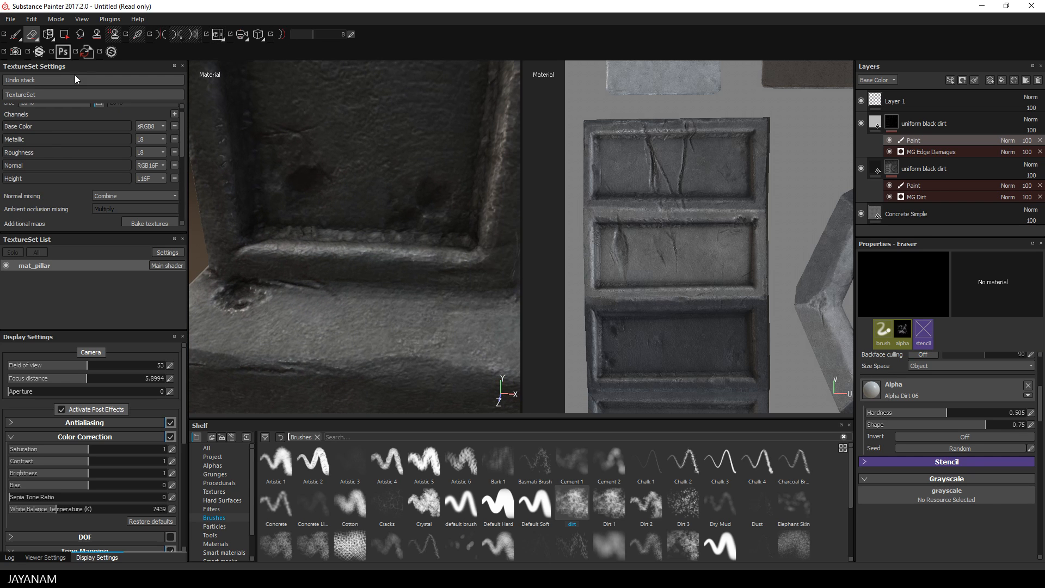
left_click(14, 34)
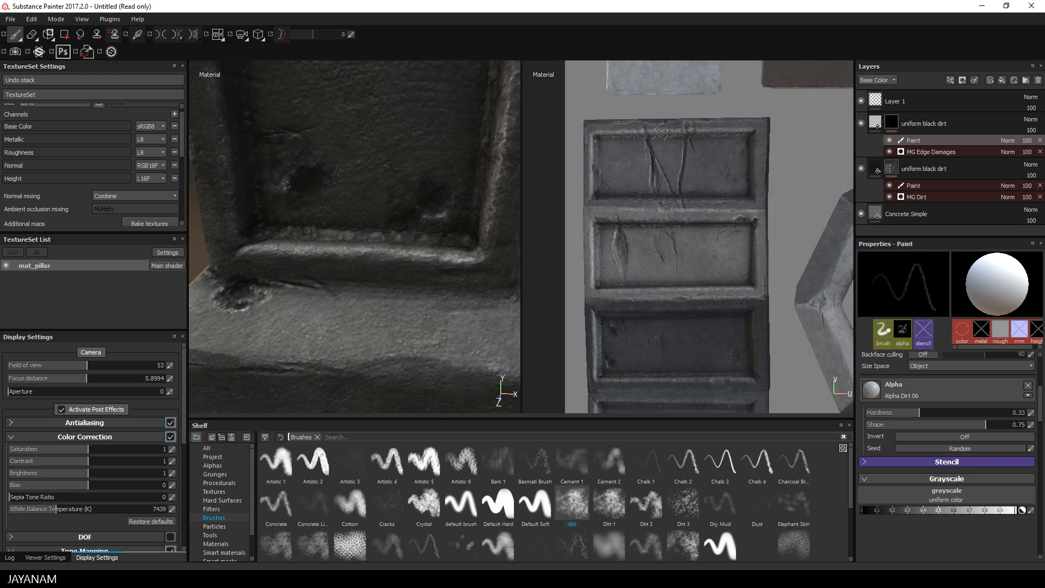
Step: In the dirt layer's Paint effect, paint dirt into the chipped corner and cracks of the pillar's base
right_click_drag(406, 253, 315, 248, "alt")
mouse_move(452, 245)
left_mouse_down("alt")
mouse_move(410, 222)
mouse_move(455, 247)
left_mouse_up("alt")
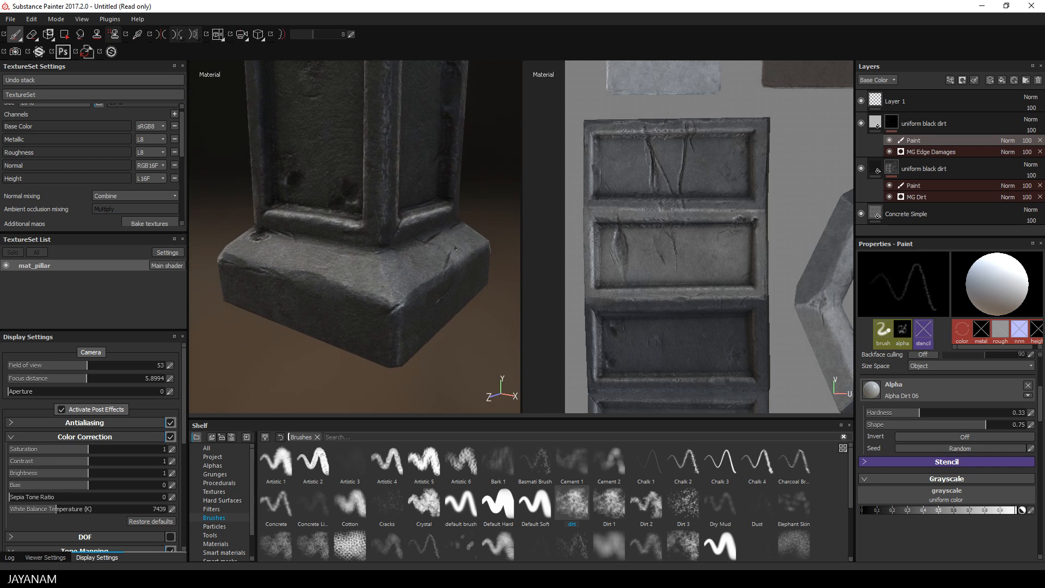
right_click_drag(401, 338, 406, 296, "alt")
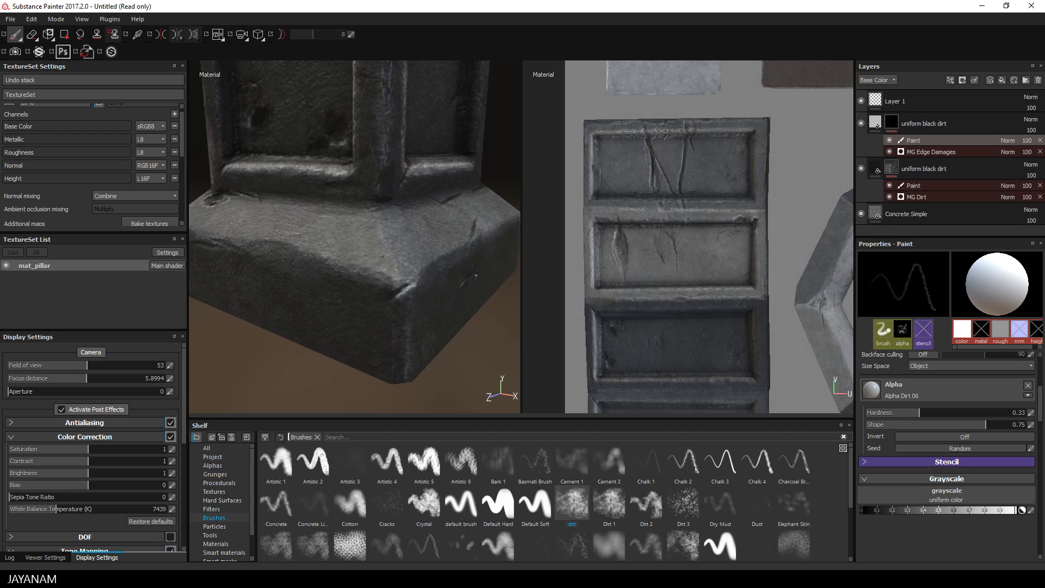
left_click(910, 186)
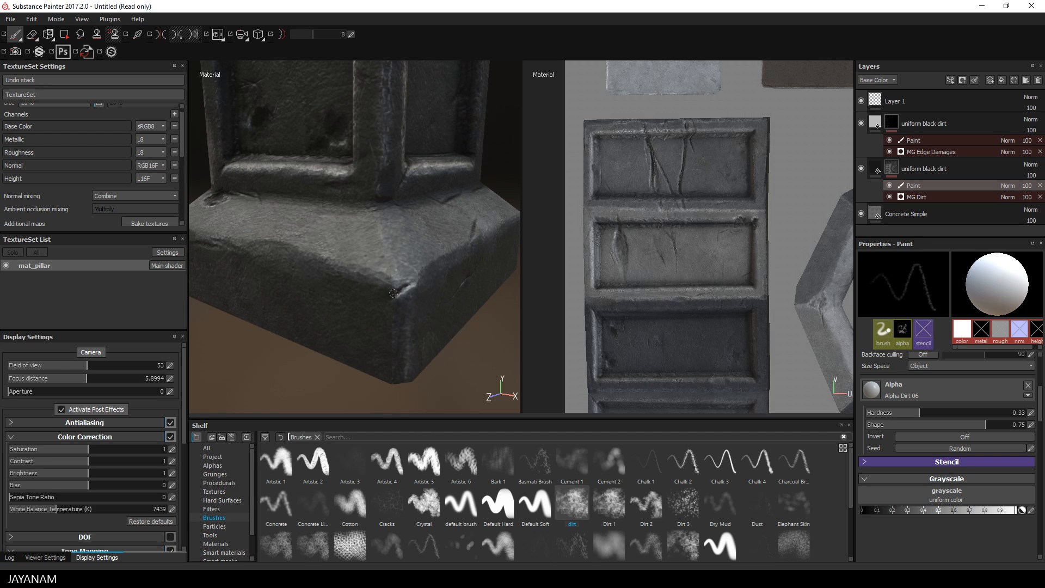
mouse_move(408, 283)
left_mouse_down("alt")
mouse_move(421, 265)
mouse_move(343, 264)
left_mouse_up("alt")
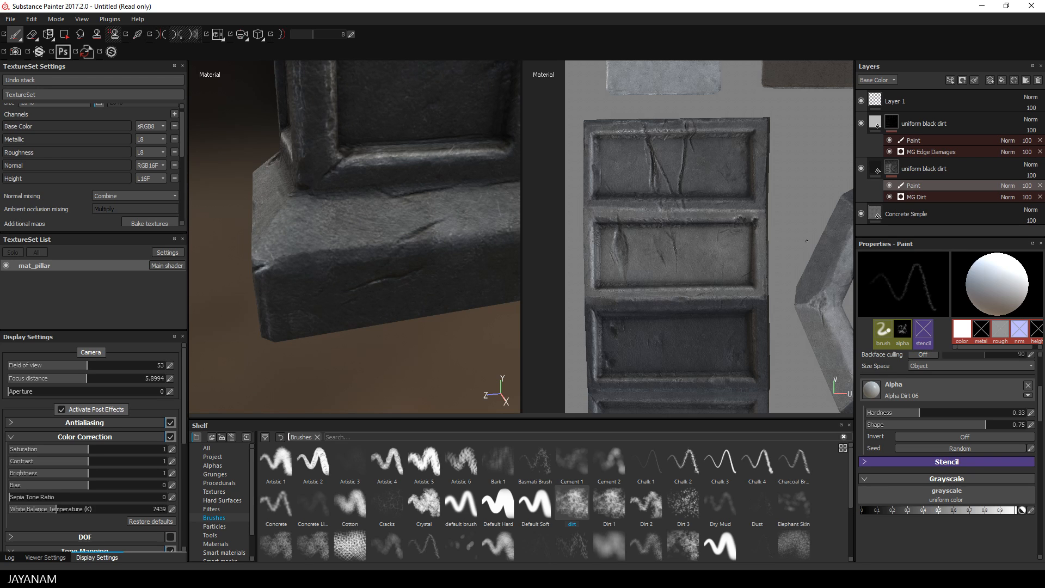
Step: In the edge-damage layer's Paint effect, paint light wear around the cracks on the base and soften it with the Eraser
left_click(915, 140)
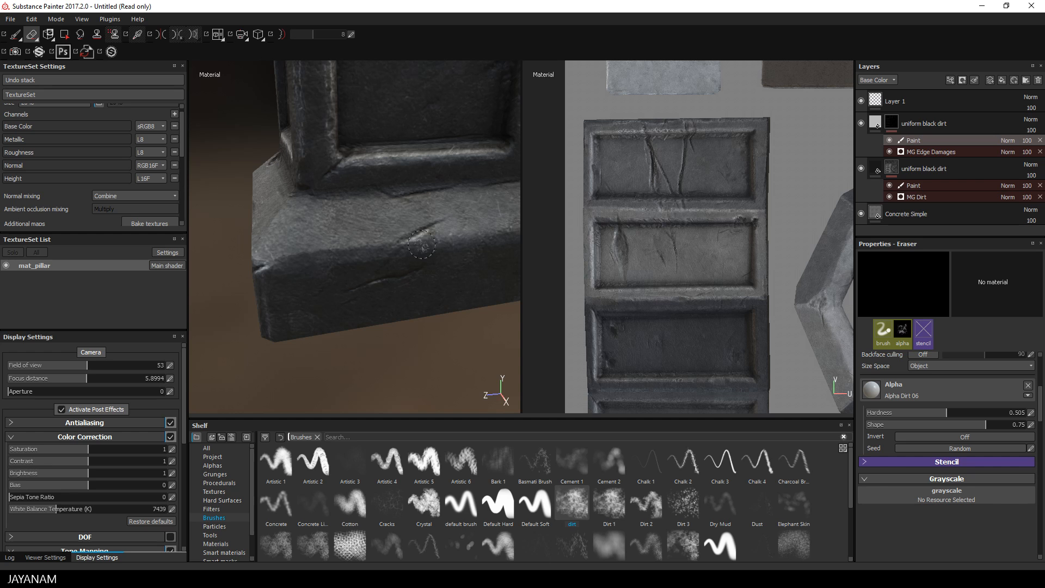
mouse_move(465, 270)
left_mouse_down("alt")
mouse_move(467, 302)
mouse_move(478, 296)
mouse_move(451, 272)
left_mouse_up("alt")
right_click_drag(452, 272, 272, 239, "alt")
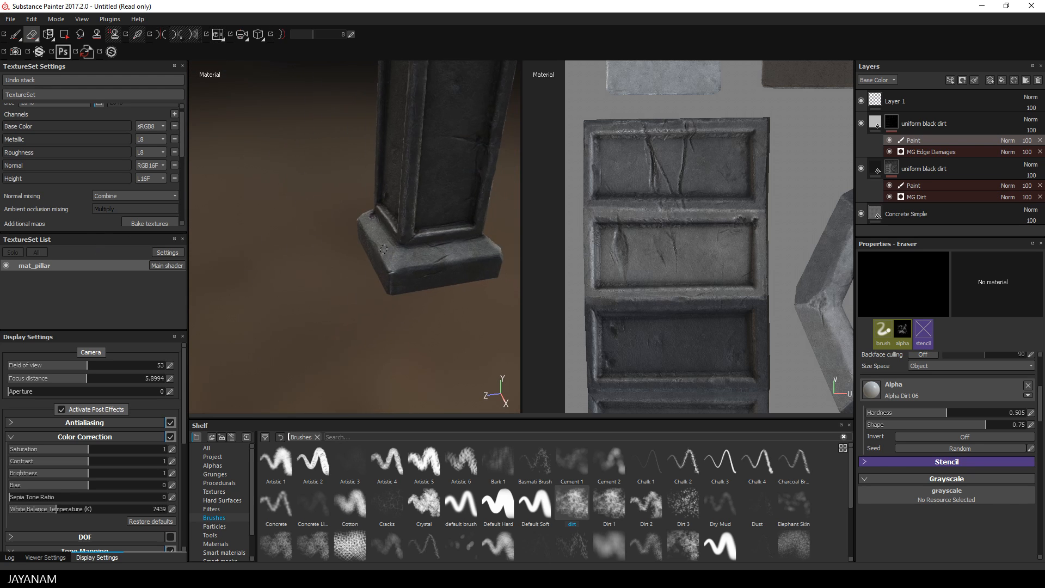
Step: Paint light wear with the brush on the broken corner of the base below the cracked panels
middle_click_drag(382, 230, 320, 318, "alt")
mouse_move(362, 270)
left_mouse_down("alt")
mouse_move(282, 257)
mouse_move(203, 261)
left_mouse_up("alt")
middle_click_drag(338, 268, 288, 227, "alt")
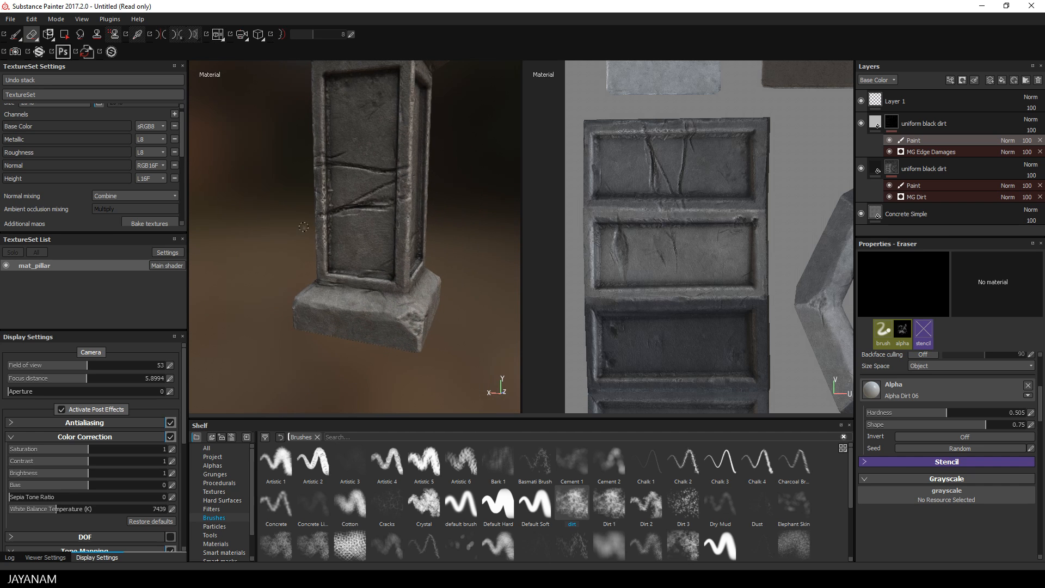
right_click_drag(460, 319, 423, 314, "alt")
left_click_drag(445, 310, 368, 320, "alt")
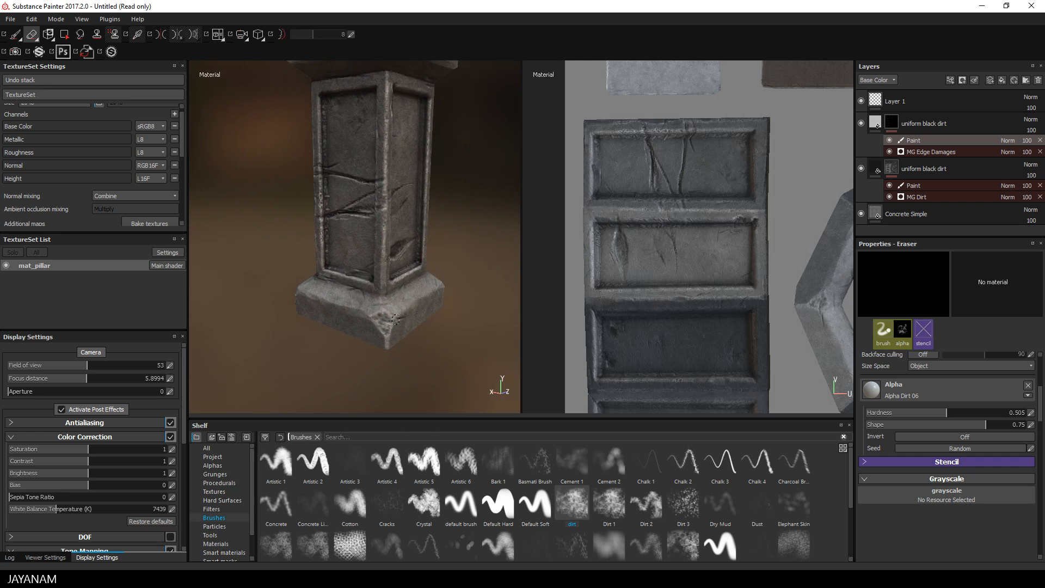
right_click_drag(387, 328, 446, 354, "alt")
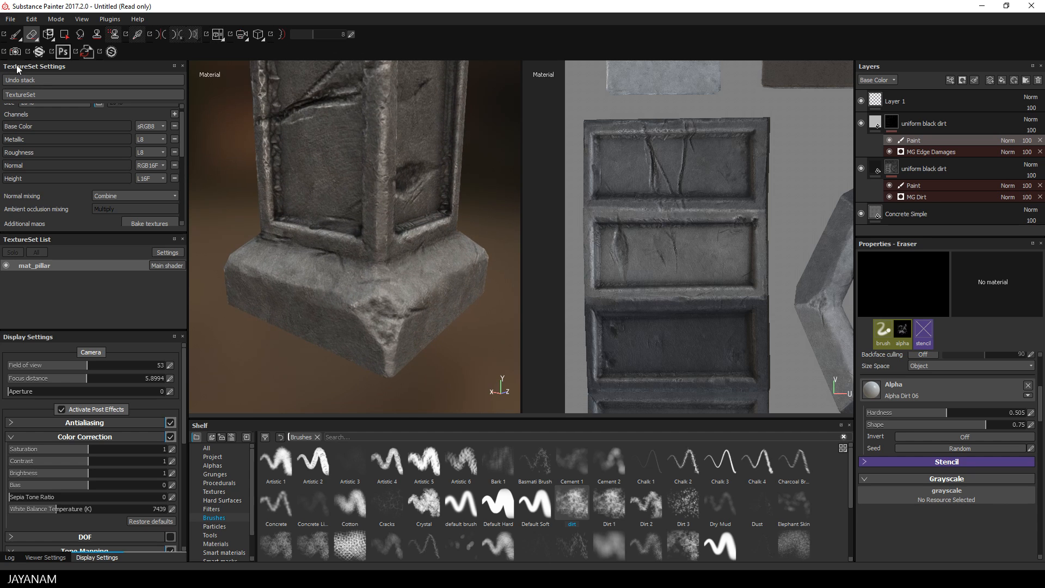
left_click(15, 35)
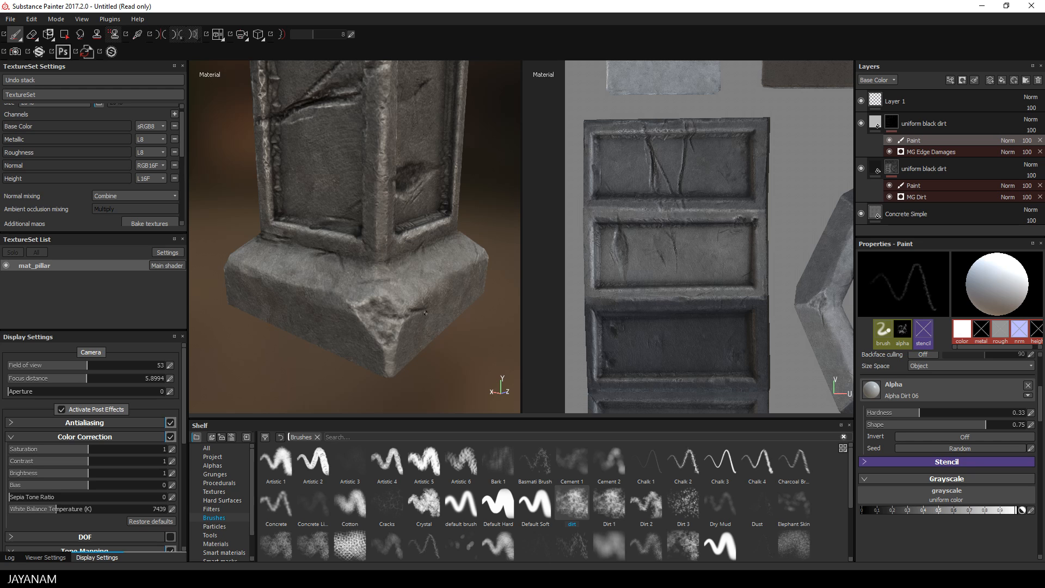
left_click_drag(403, 320, 390, 312, "alt")
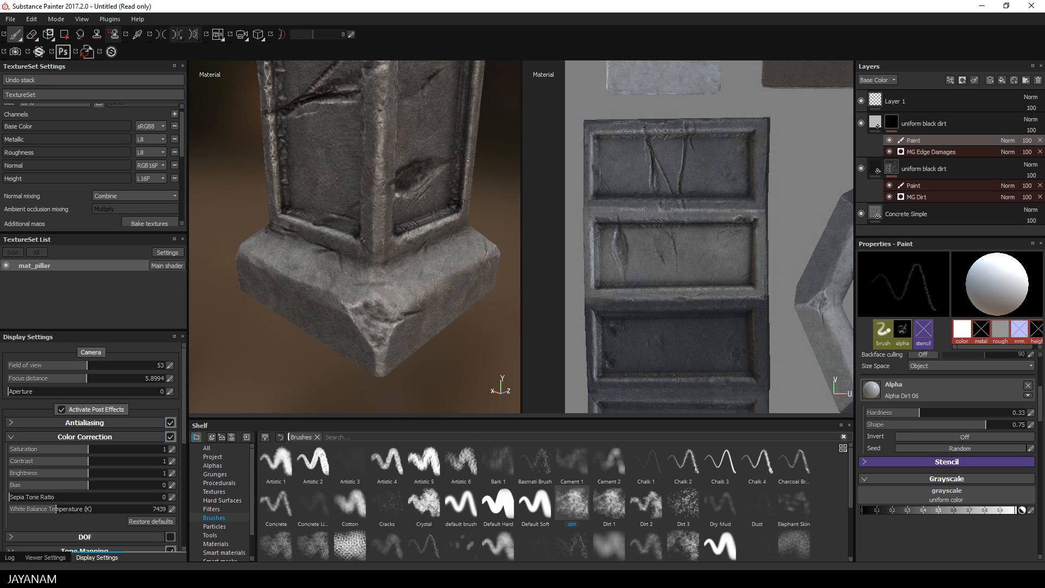
Step: Paint light wear along the lower frame edge and corners of the cracked panel above the base
left_click_drag(354, 239, 435, 266, "alt")
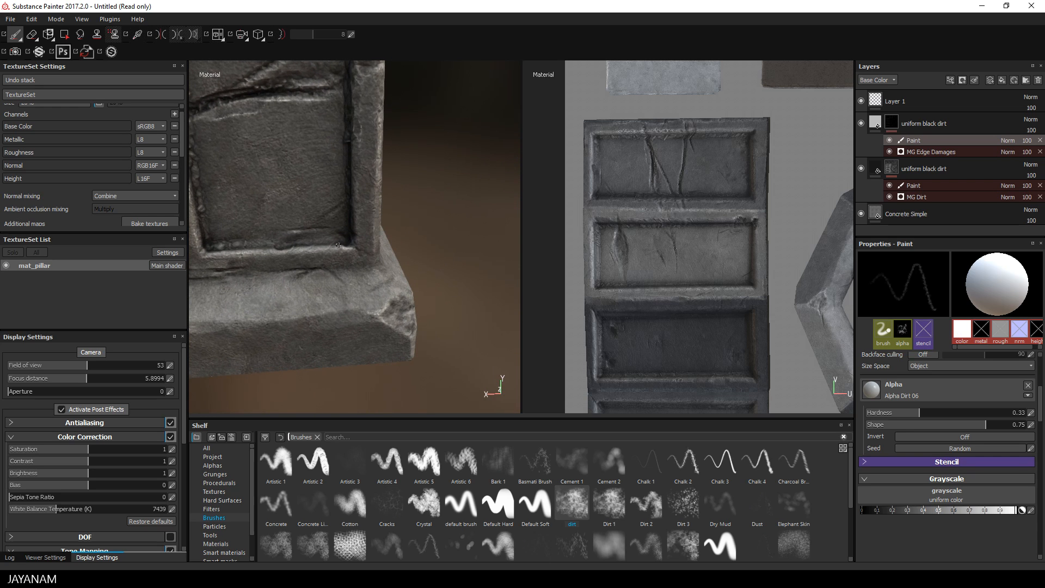
left_click_drag(338, 245, 357, 246, "alt")
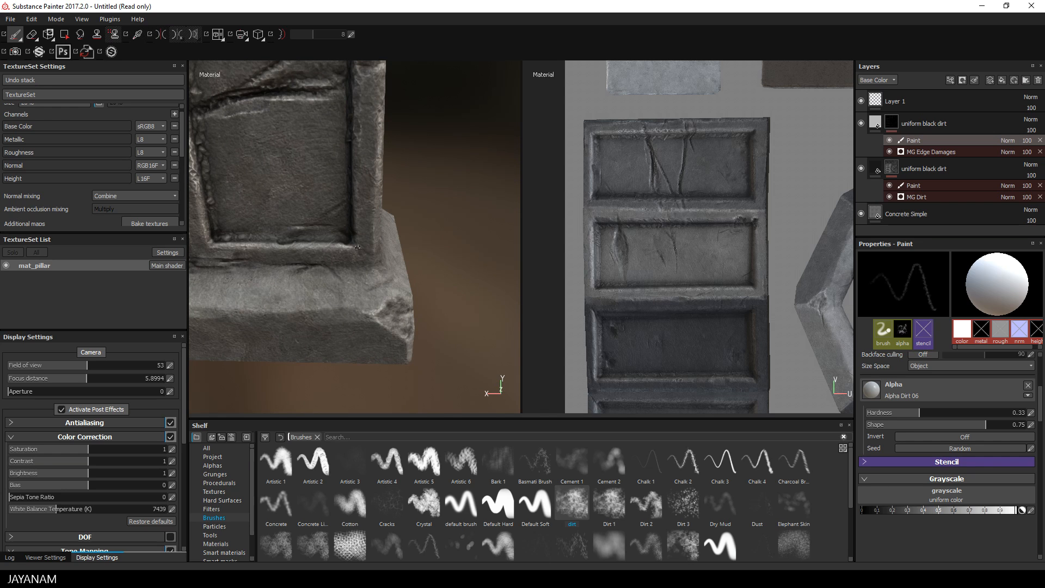
left_click_drag(358, 247, 345, 220, "alt")
scroll(366, 199, "up", 3)
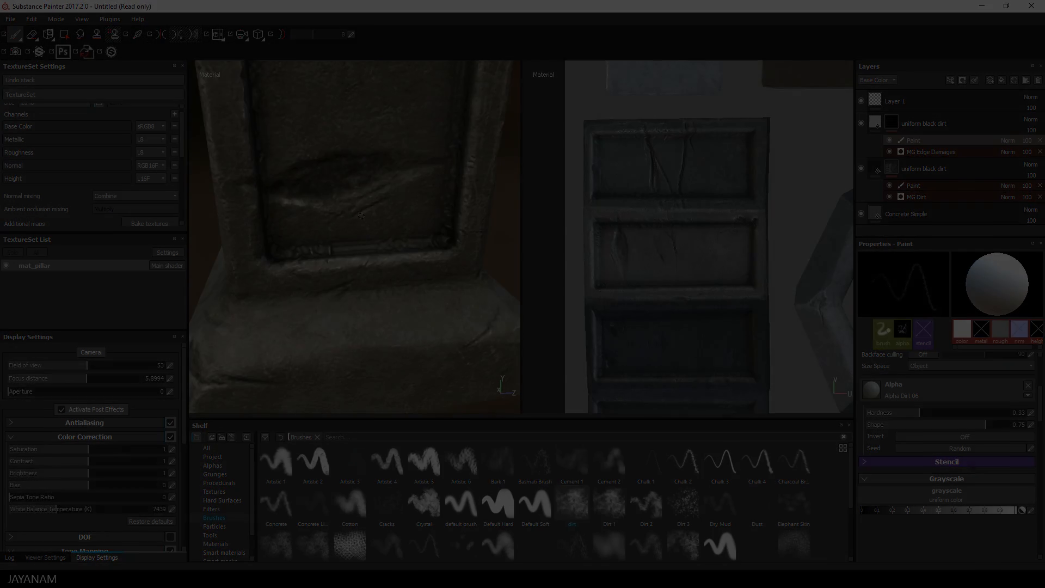